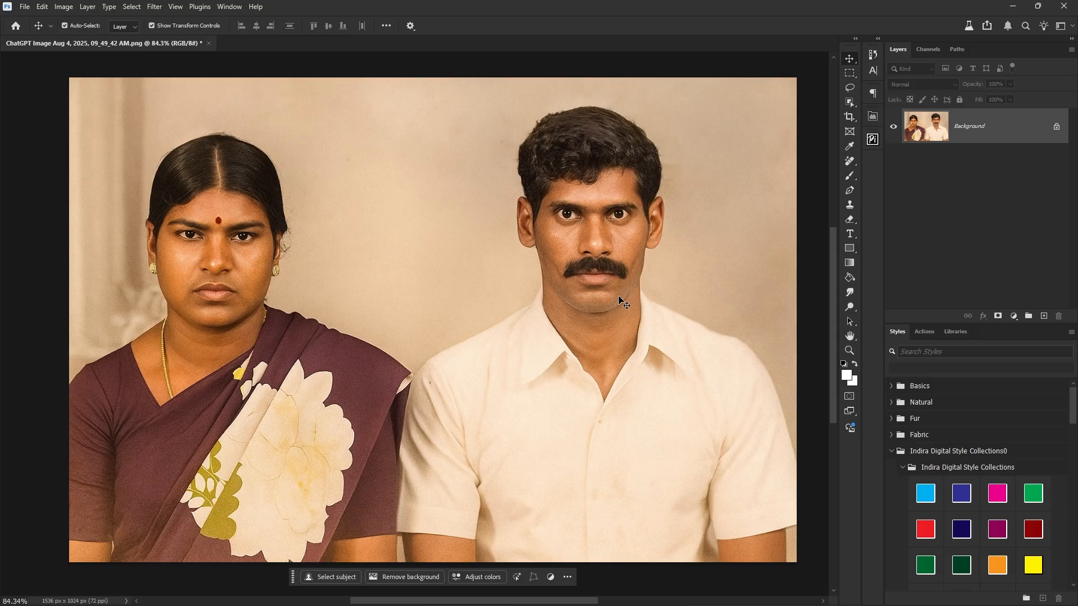
Start a crop of the whole portrait at 12 × 8 in and 300 ppi.
key(c)
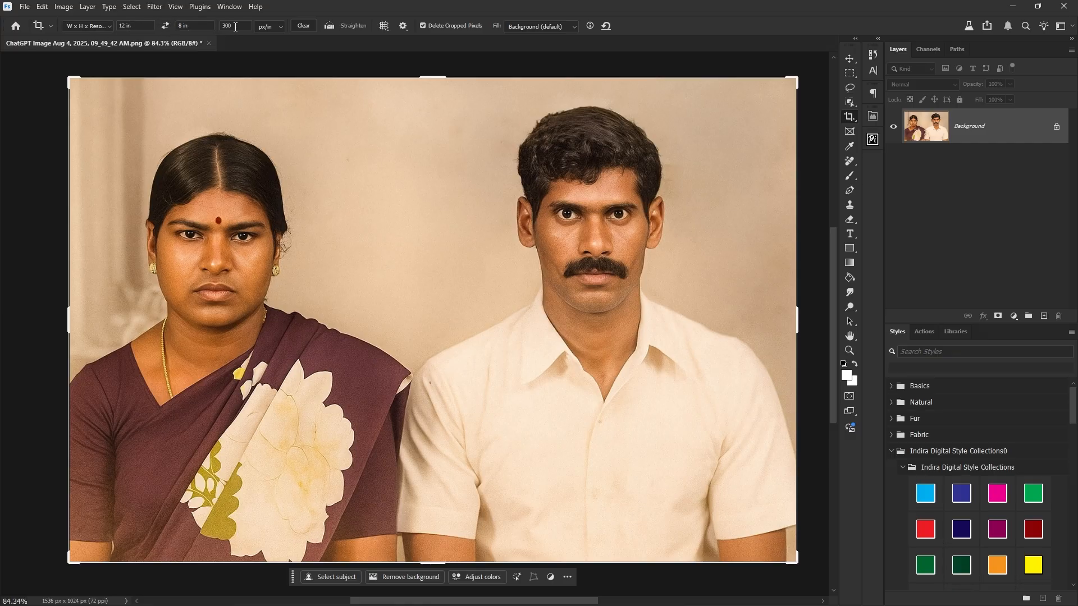
Apply the crop at 3600 × 2400 px, 300 ppi, and fit the canvas on screen.
click(375, 258)
key(Return)
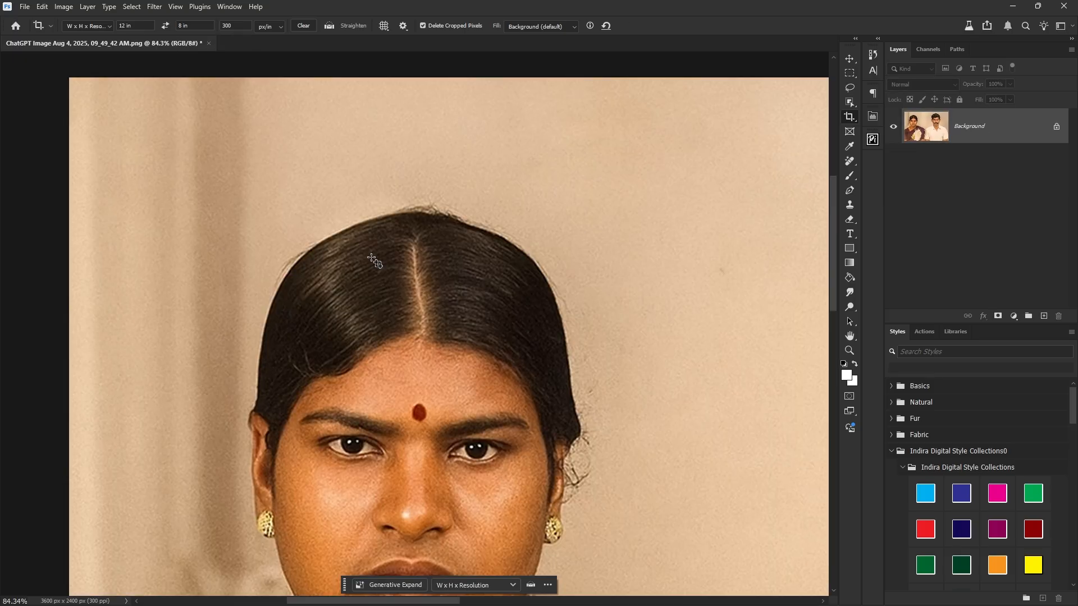
key(ctrl+0)
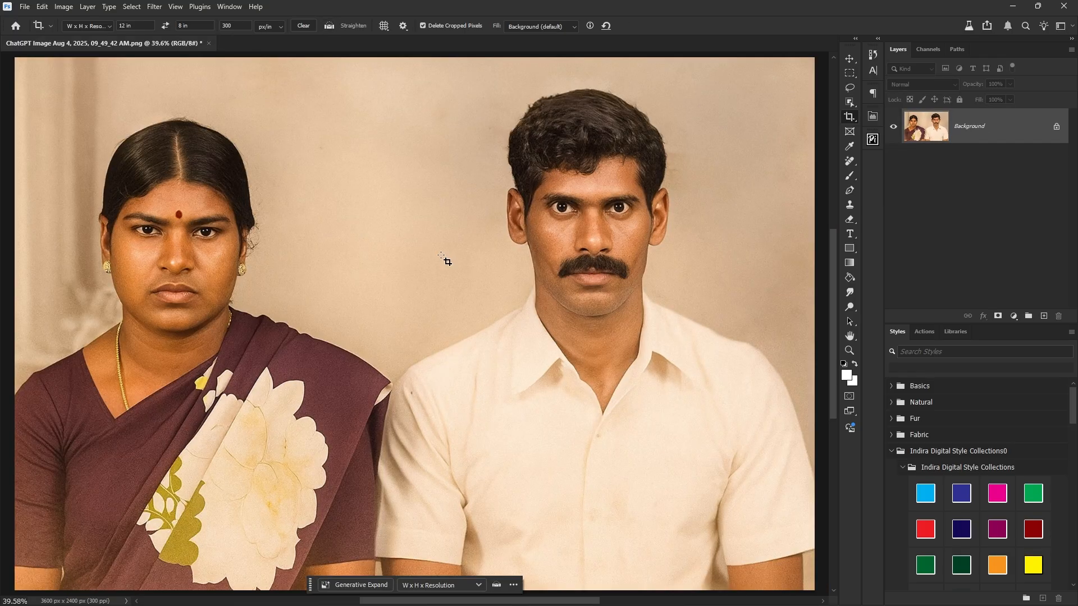
Unlock the Background as Layer 0 and enlarge the photo to about 106%.
key(v)
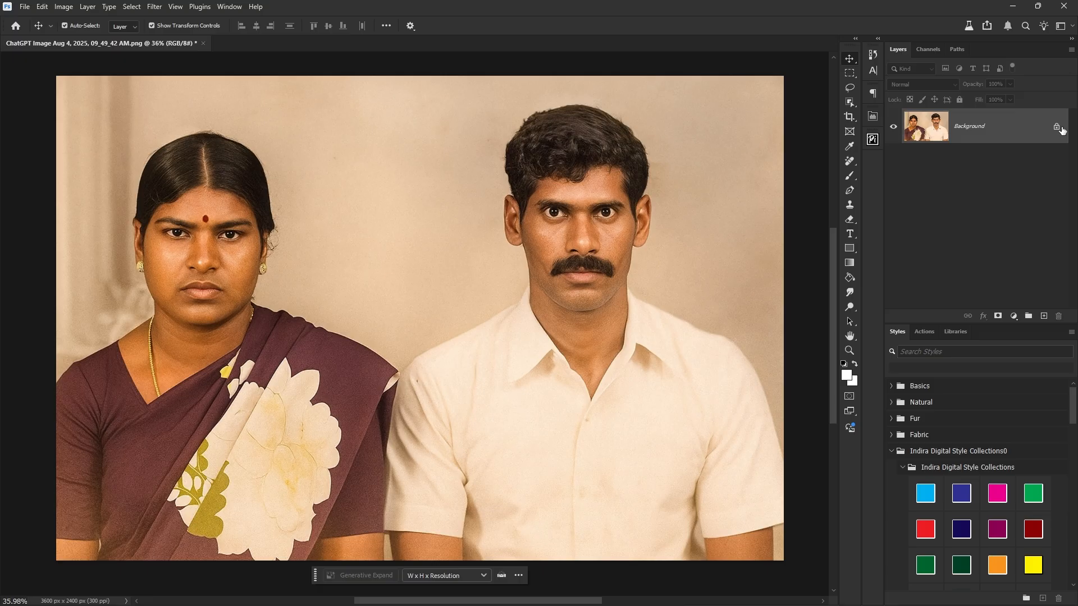
click(1061, 130)
scroll(690, 336, down, 1)
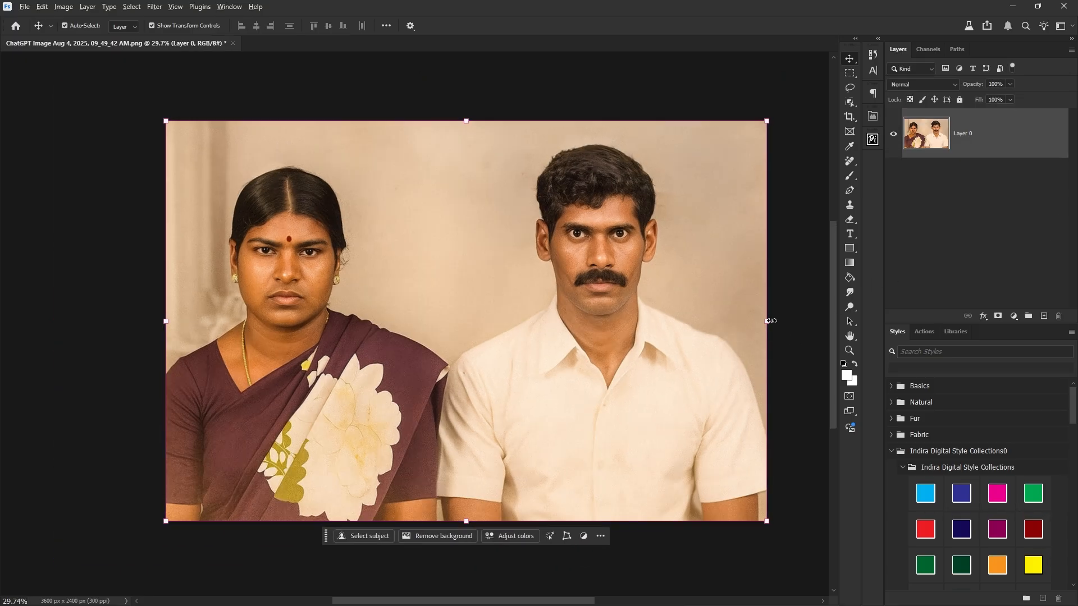
drag(771, 320, 803, 321)
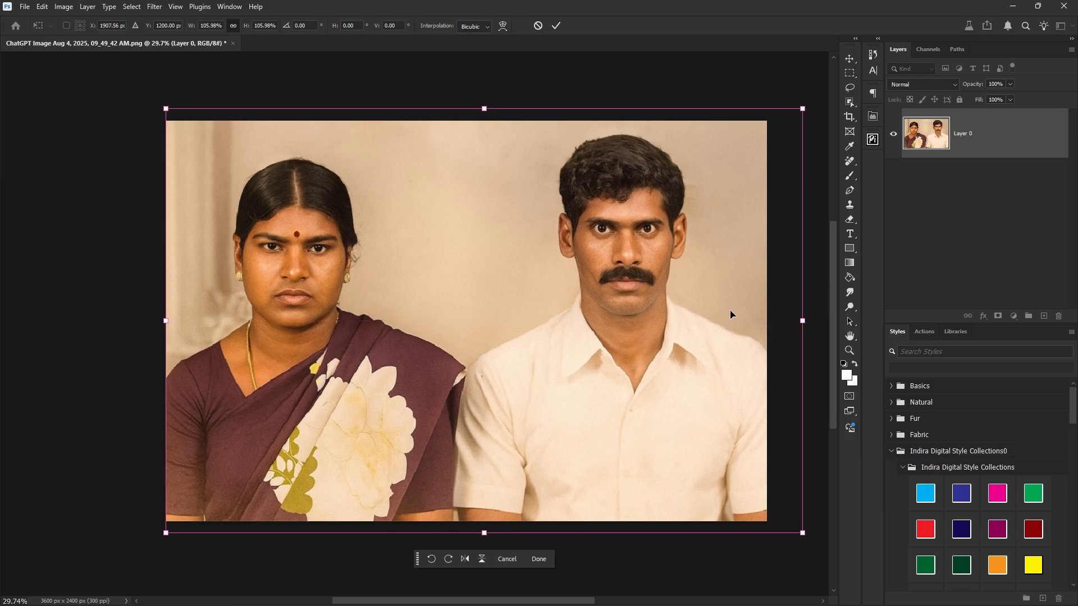
key(Return)
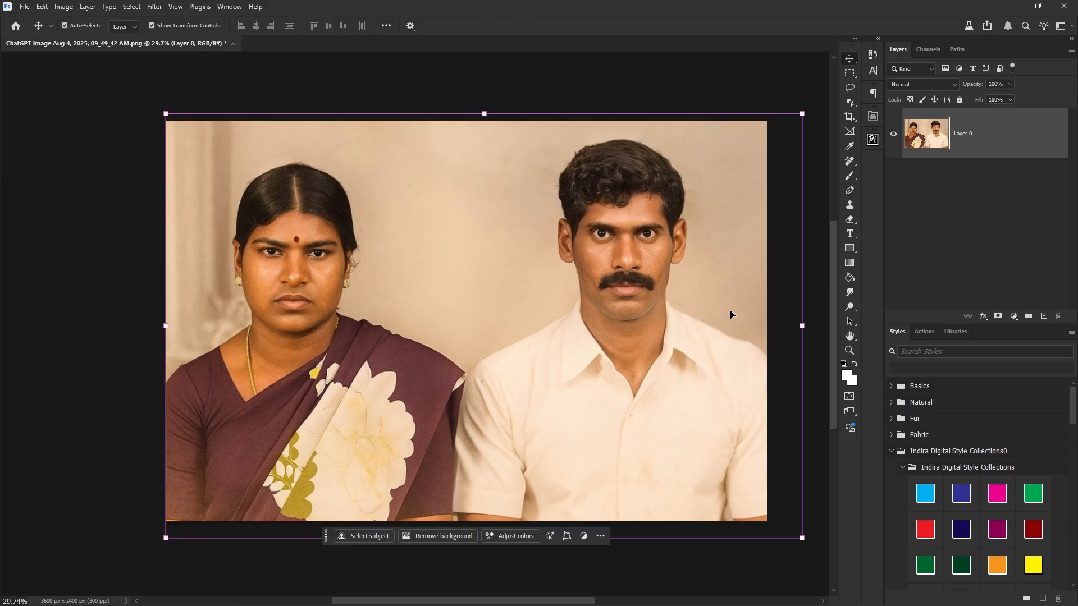
On a new Layer 1, stroke the full canvas with a 100 px white inside border.
click(1043, 315)
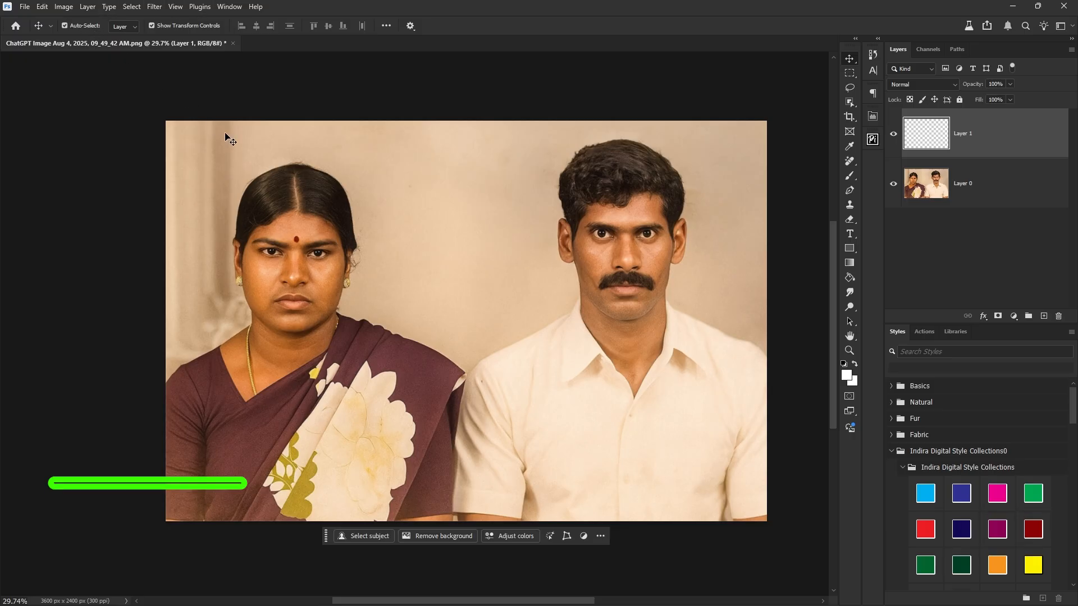
key(ctrl+a)
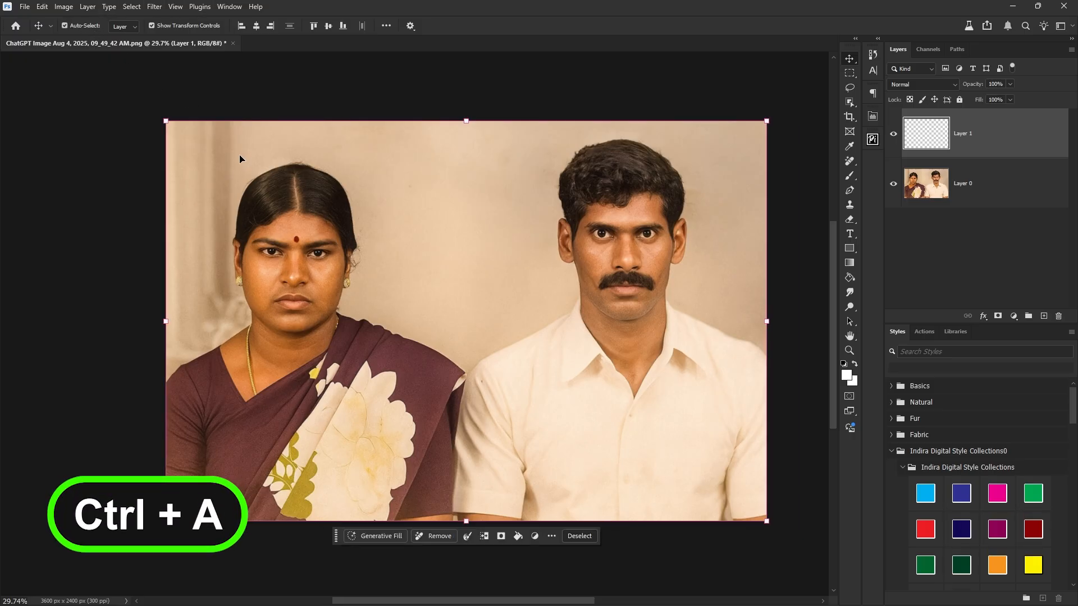
click(41, 7)
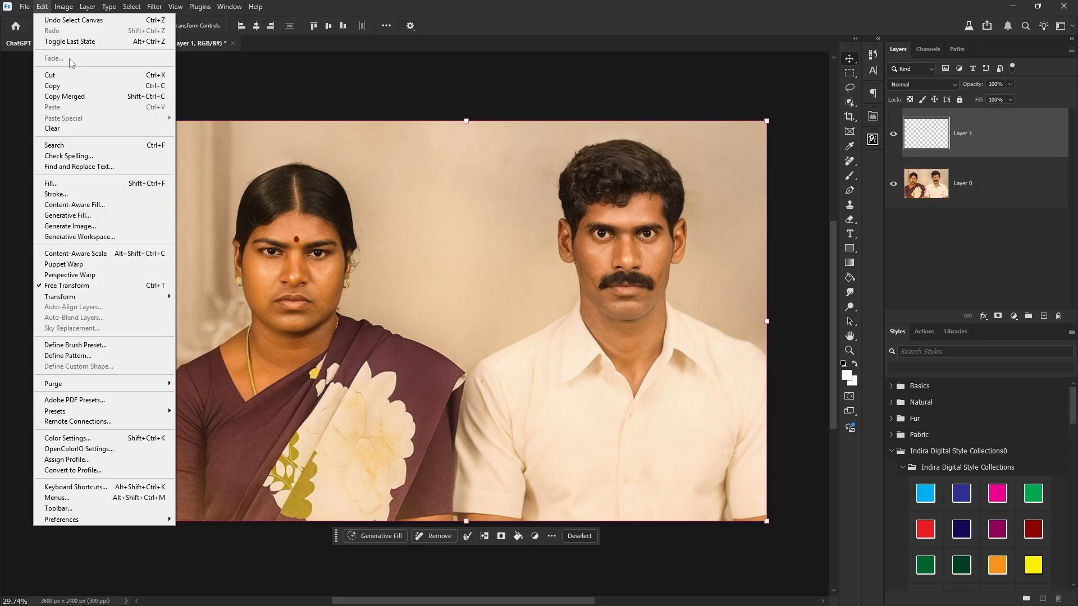
click(90, 194)
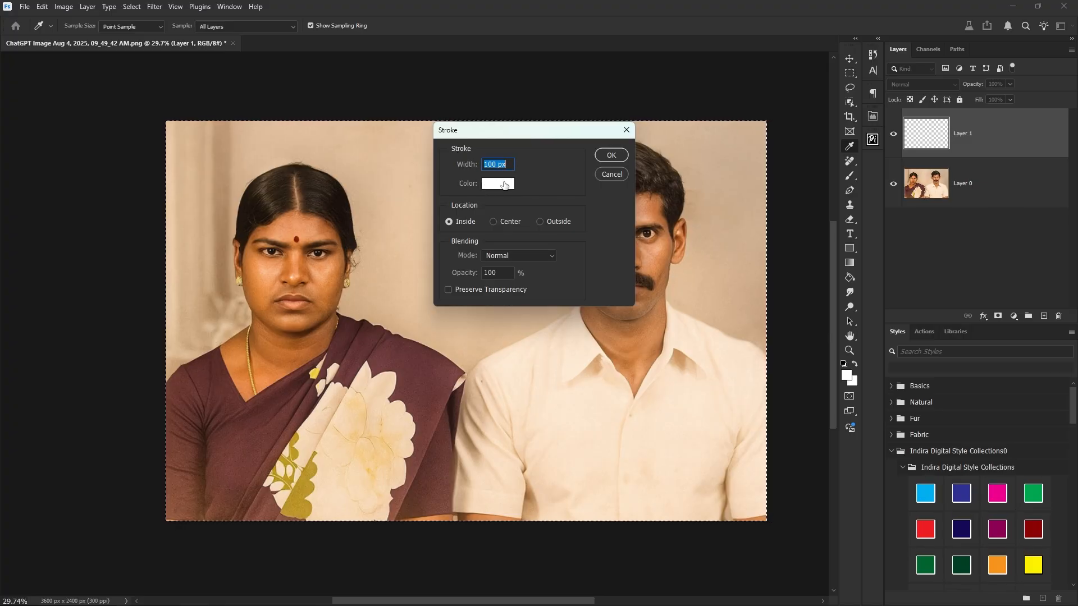
click(608, 159)
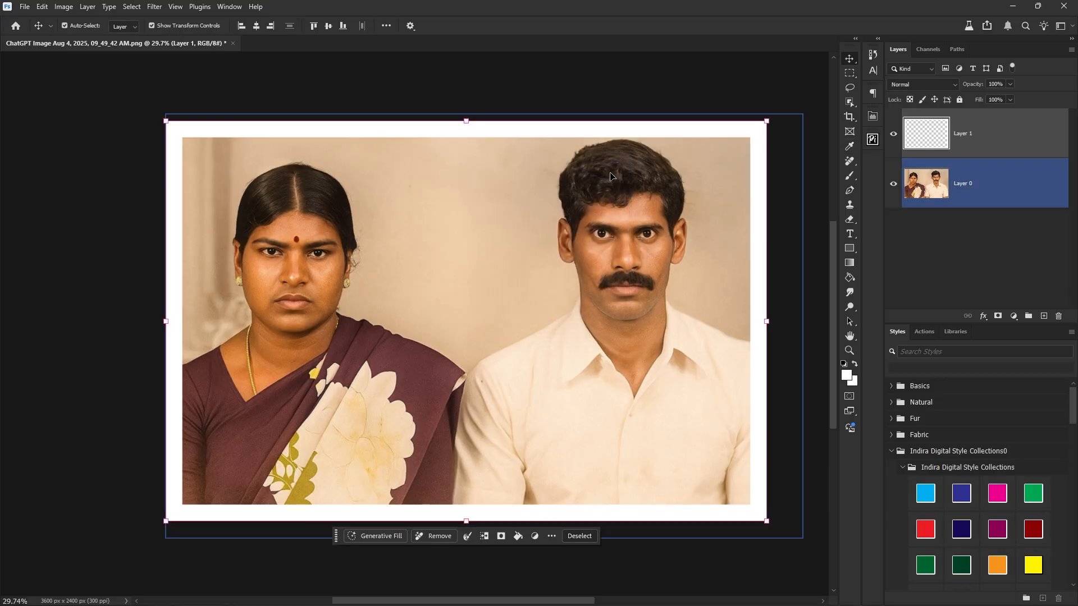
key(ctrl+d)
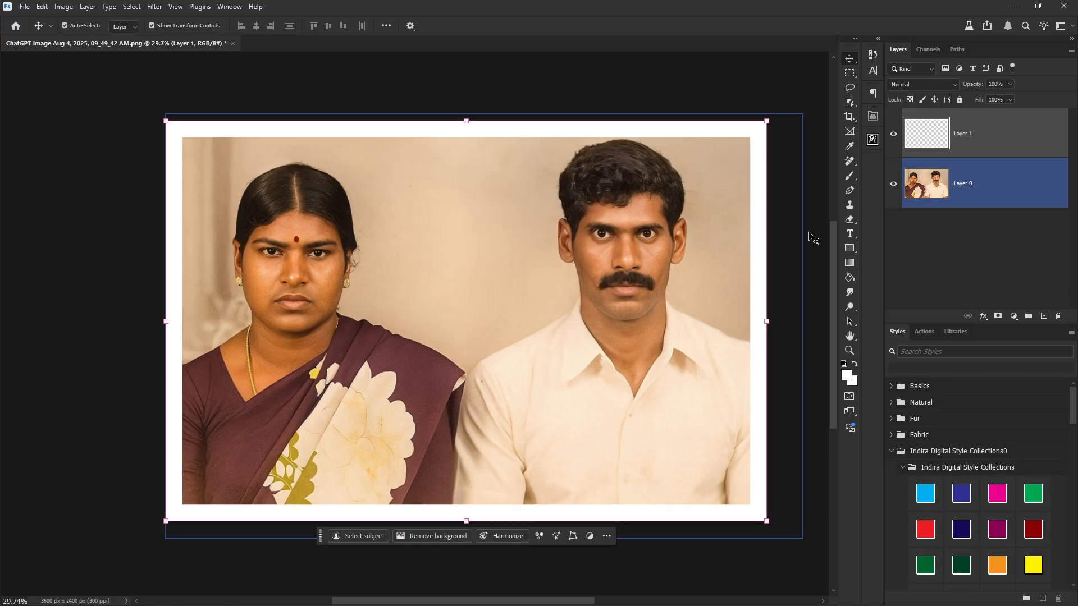
Scale Layer 0 down to about 95% and nudge it to sit inside the white border.
click(953, 204)
key(shift+Down)
key(shift+Down)
key(shift+Down)
key(shift+Down)
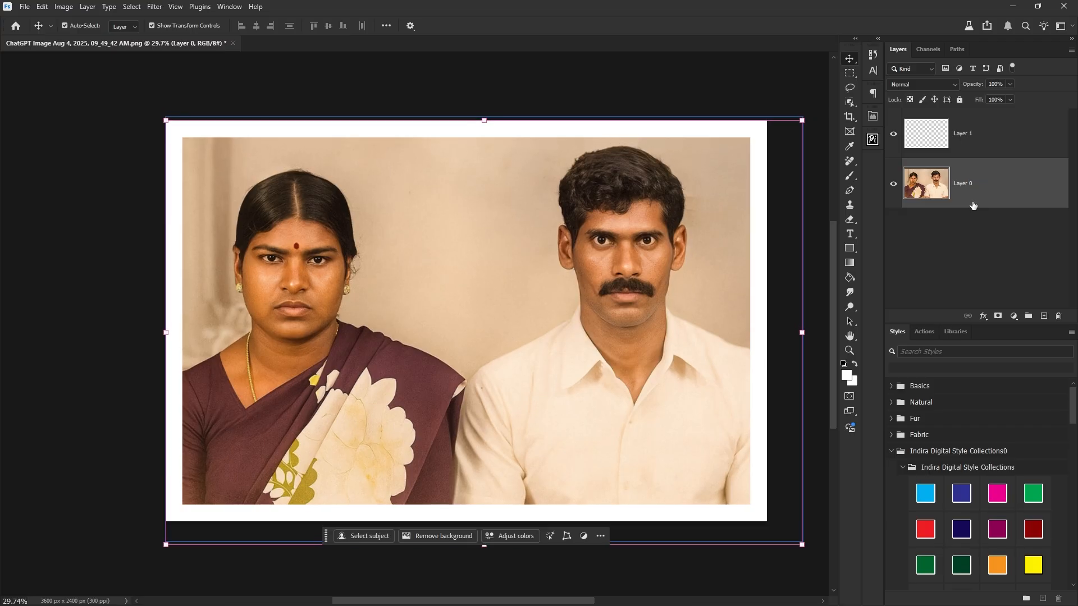
key(ctrl+t)
drag(801, 332, 787, 332)
key(Left)
key(Up)
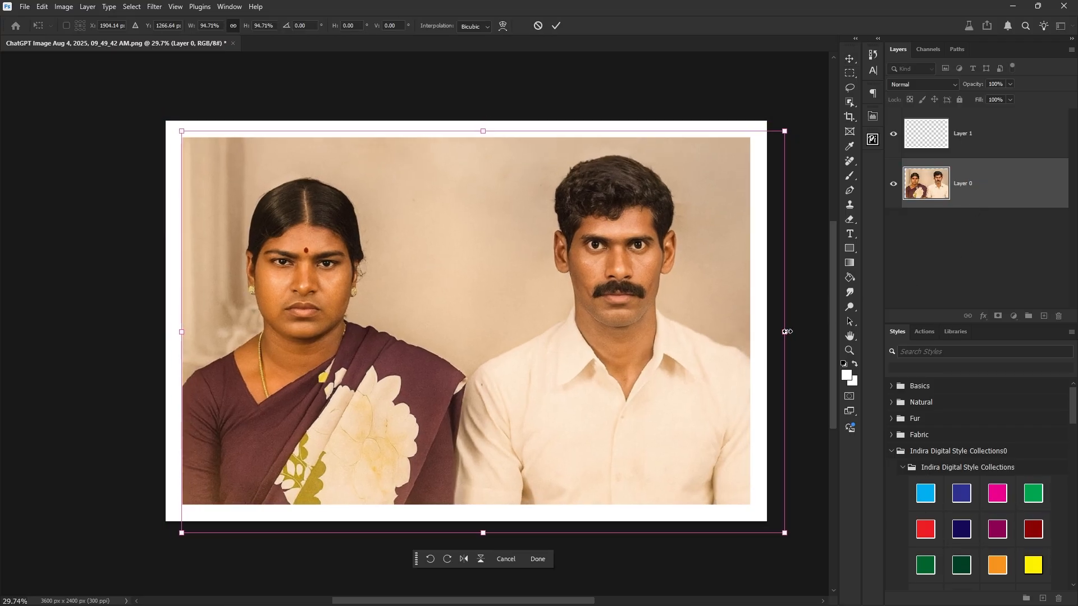
key(Return)
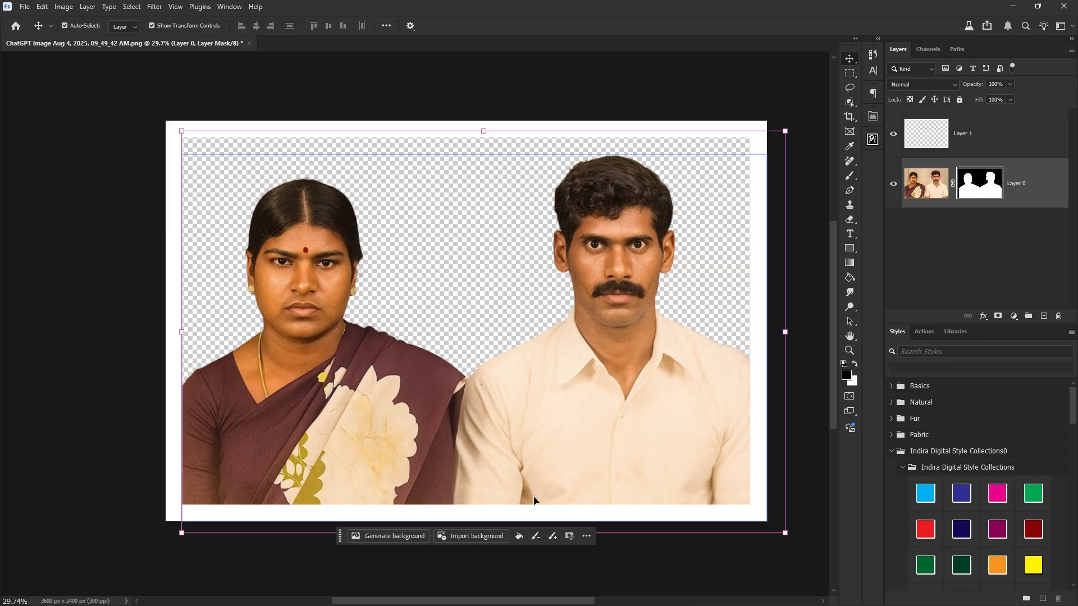
Add a Gradient Fill layer using the Blues > Blue_20 preset.
click(1014, 316)
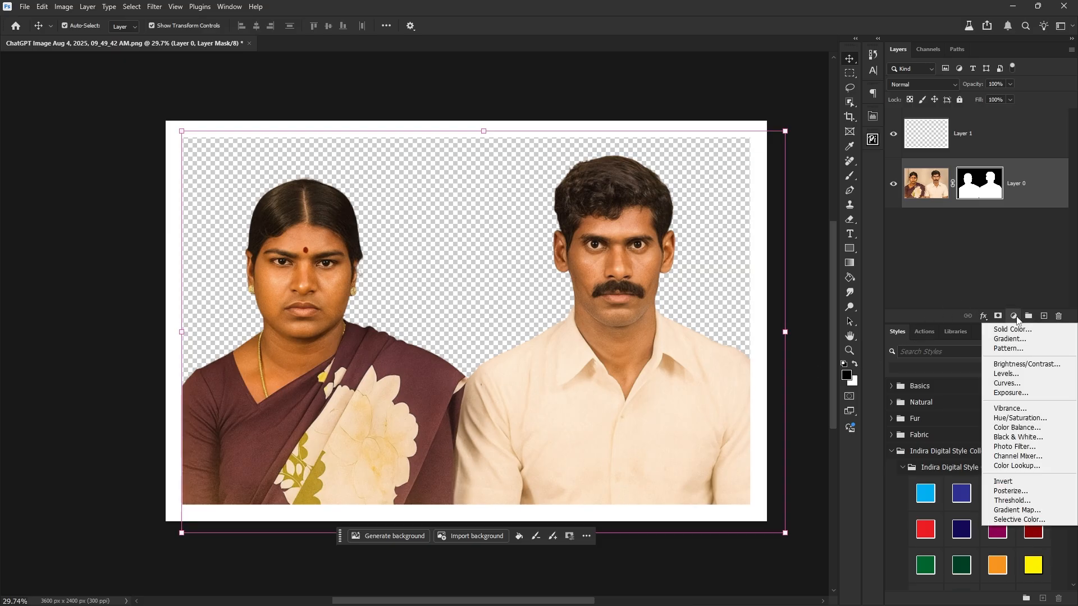
click(1018, 339)
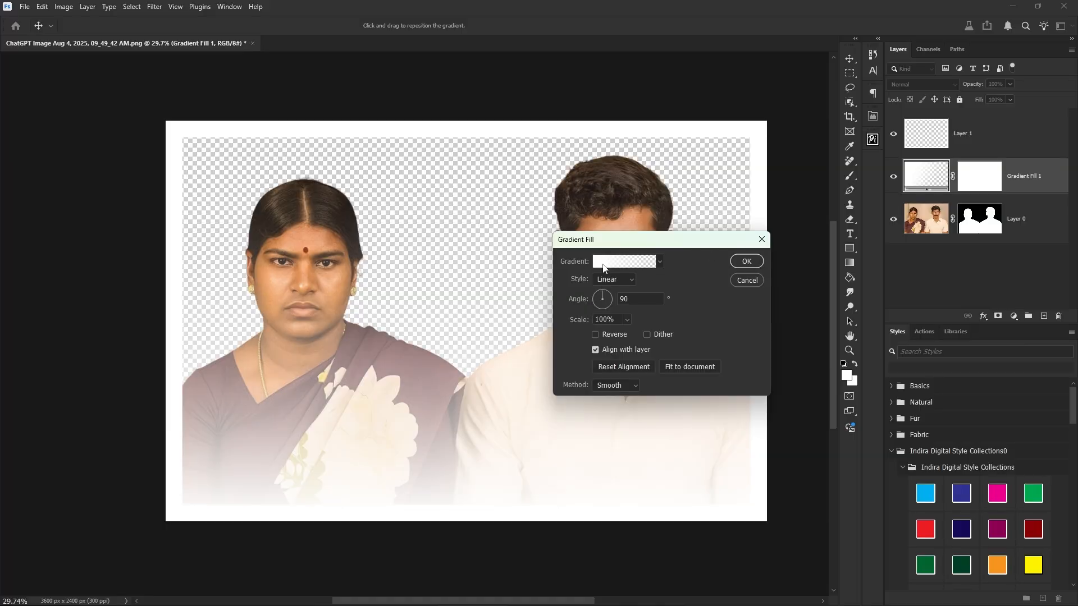
click(608, 262)
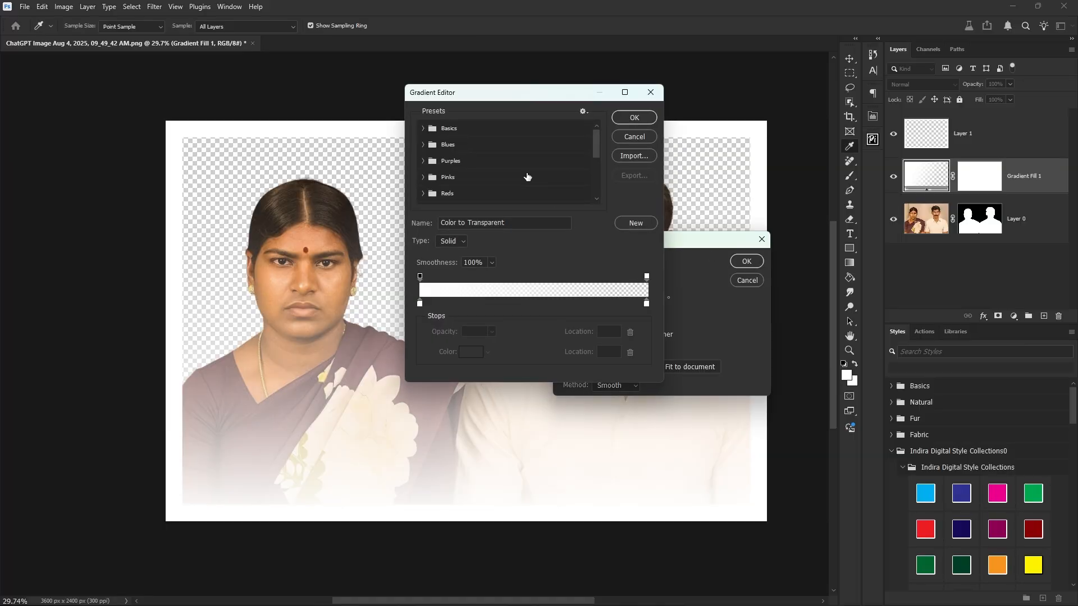
click(424, 147)
scroll(463, 172, down, 1)
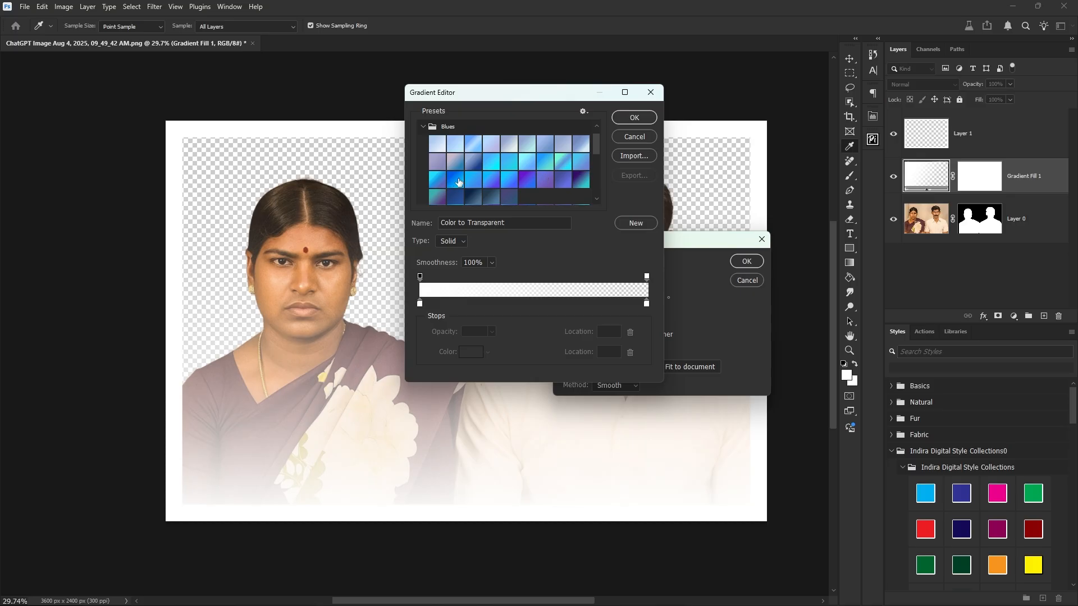
click(456, 180)
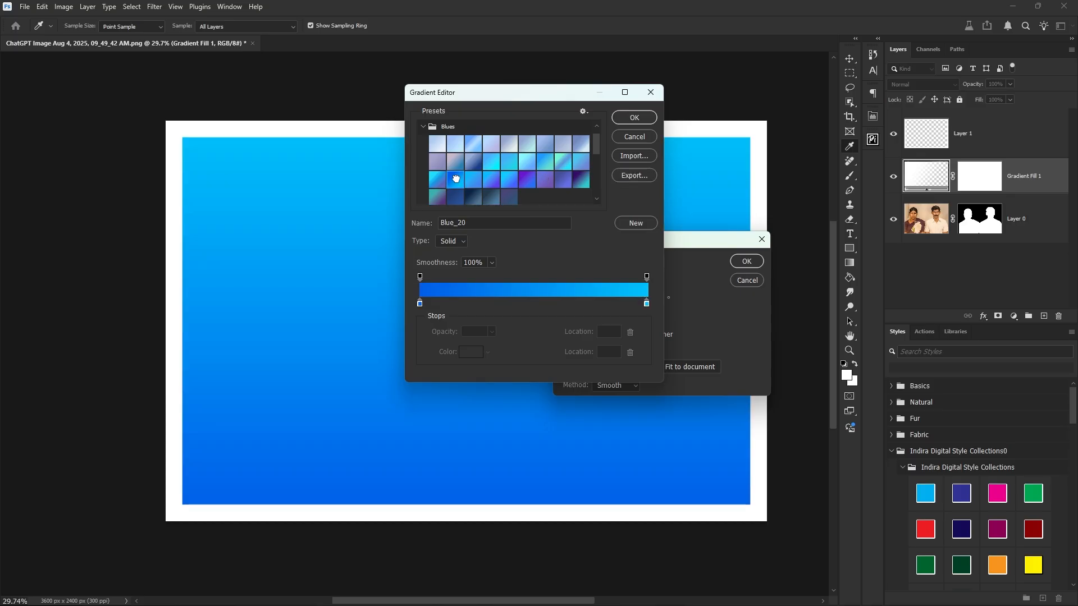
click(634, 118)
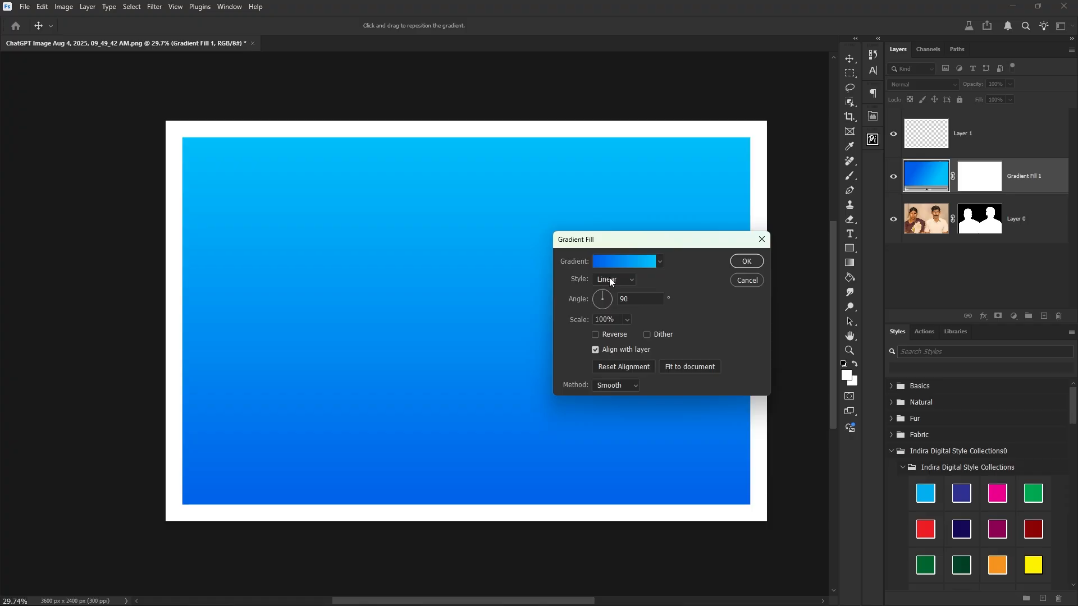
Make the gradient radial and reversed, raise its centre, and place it beneath Layer 0.
click(627, 282)
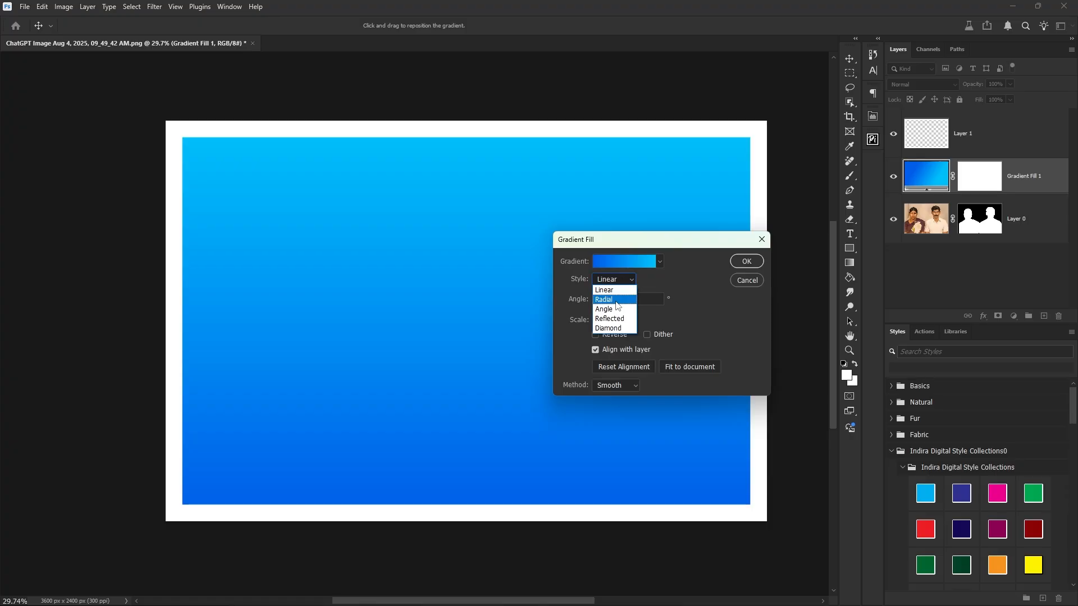
click(618, 303)
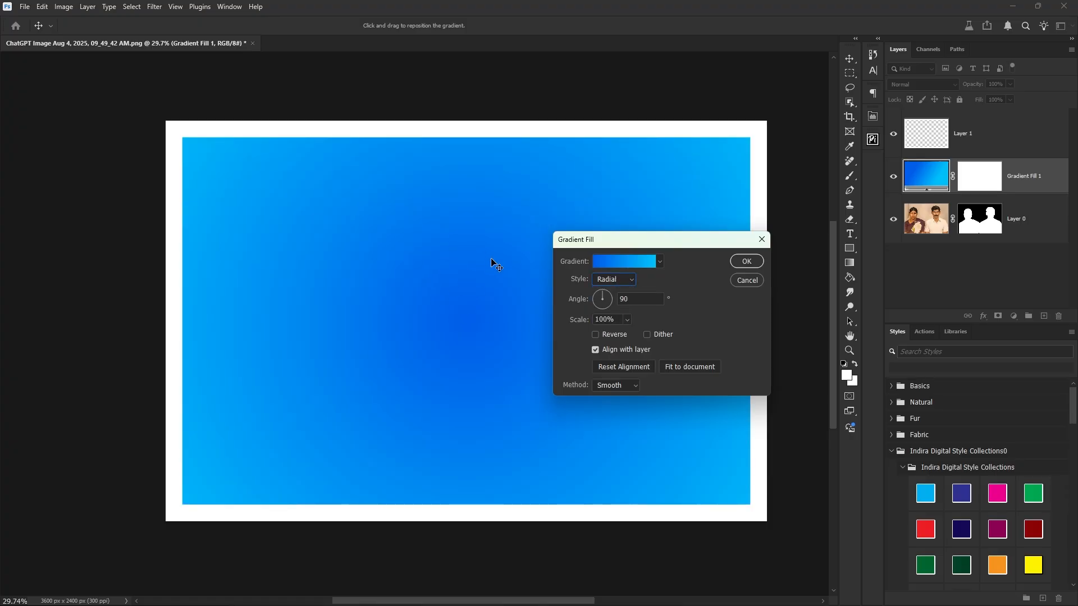
click(595, 335)
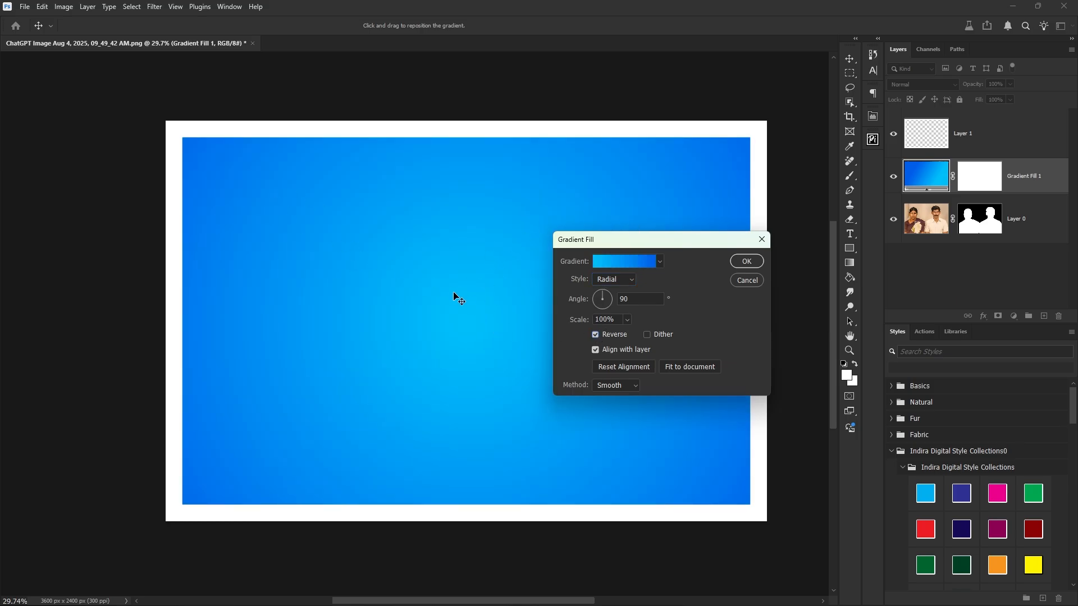
drag(430, 294, 454, 269)
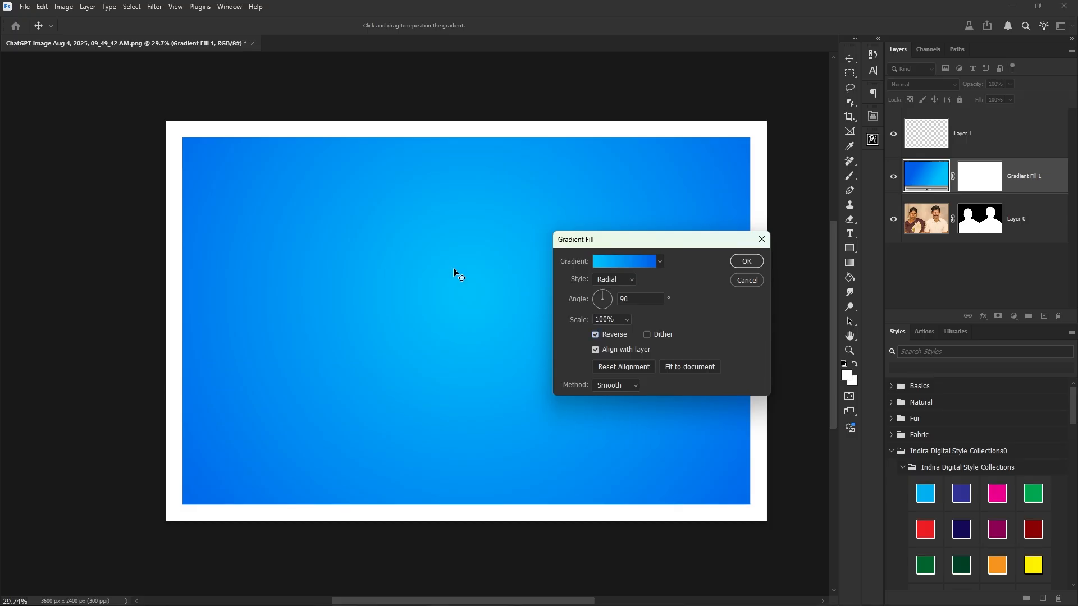
click(761, 261)
drag(1038, 179, 1034, 246)
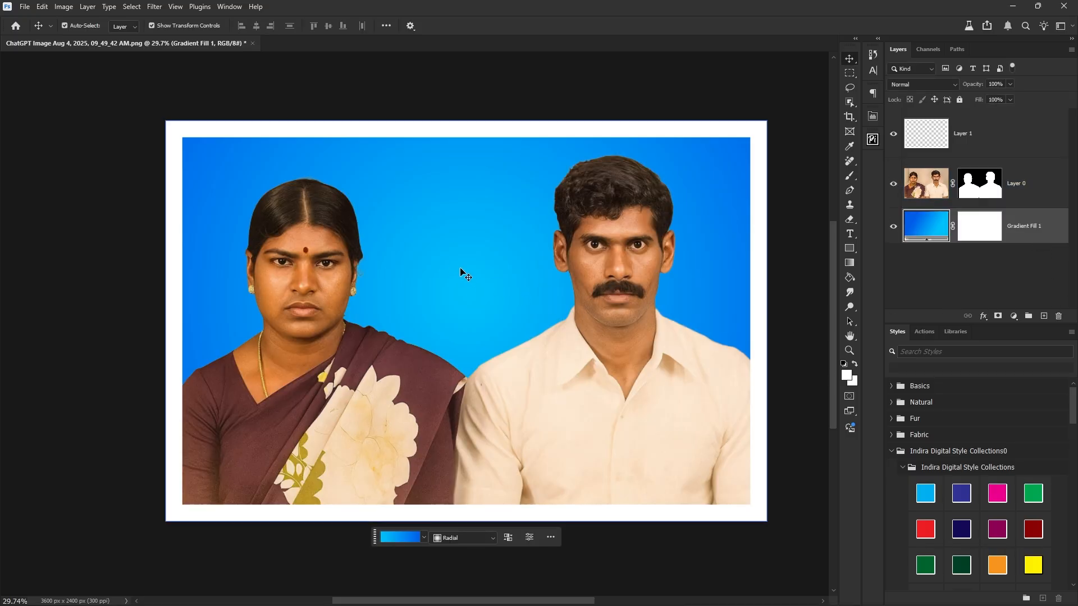
On Layer 0, use Camera Raw to cool the temperature, set Shadows +14 and Blacks -14.
click(699, 348)
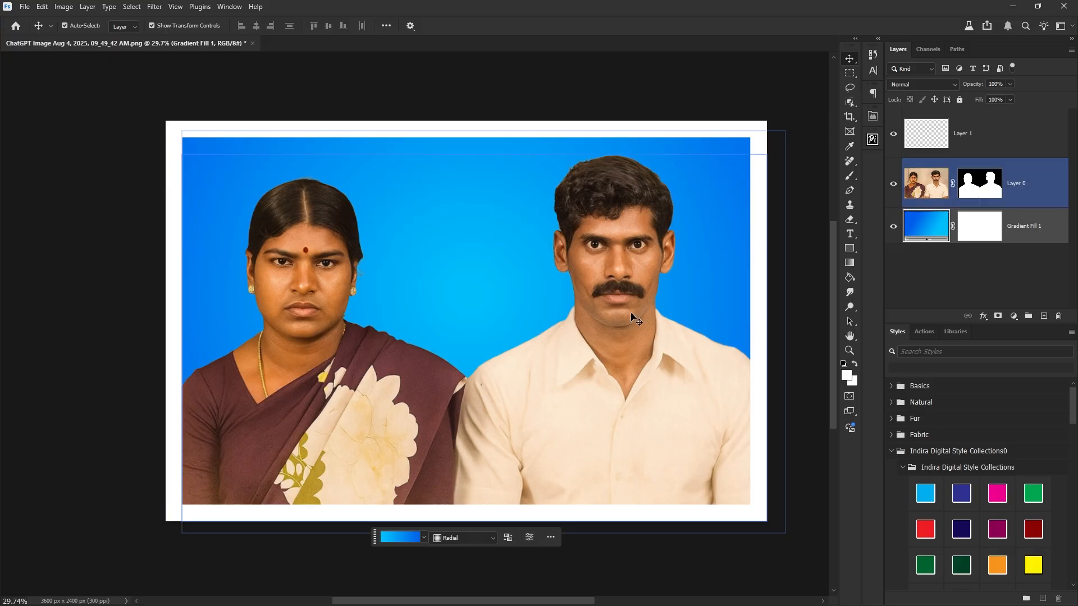
right_click(624, 298)
click(651, 313)
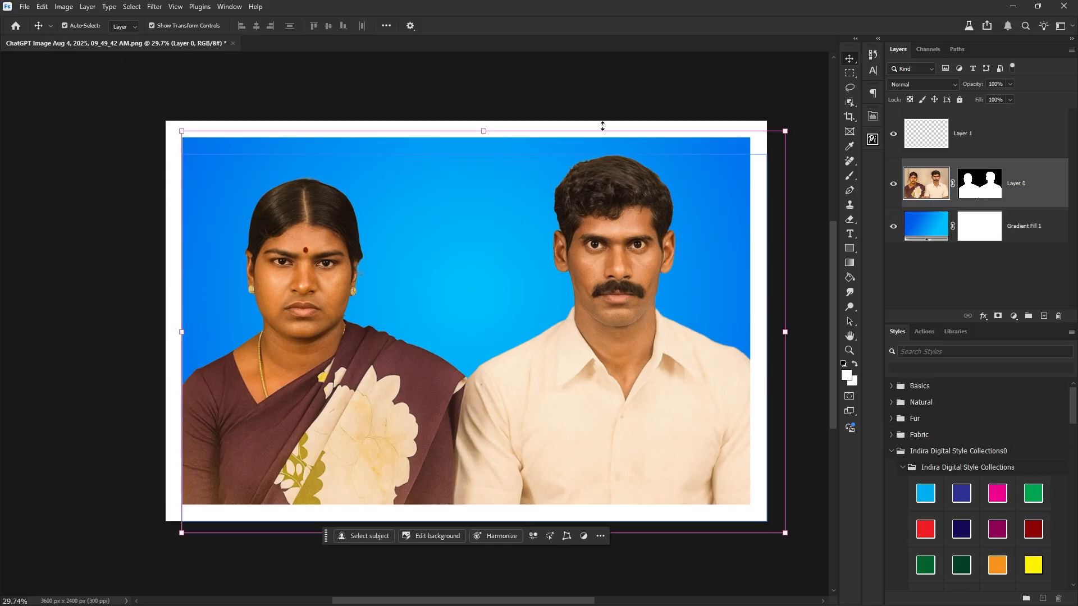
click(154, 7)
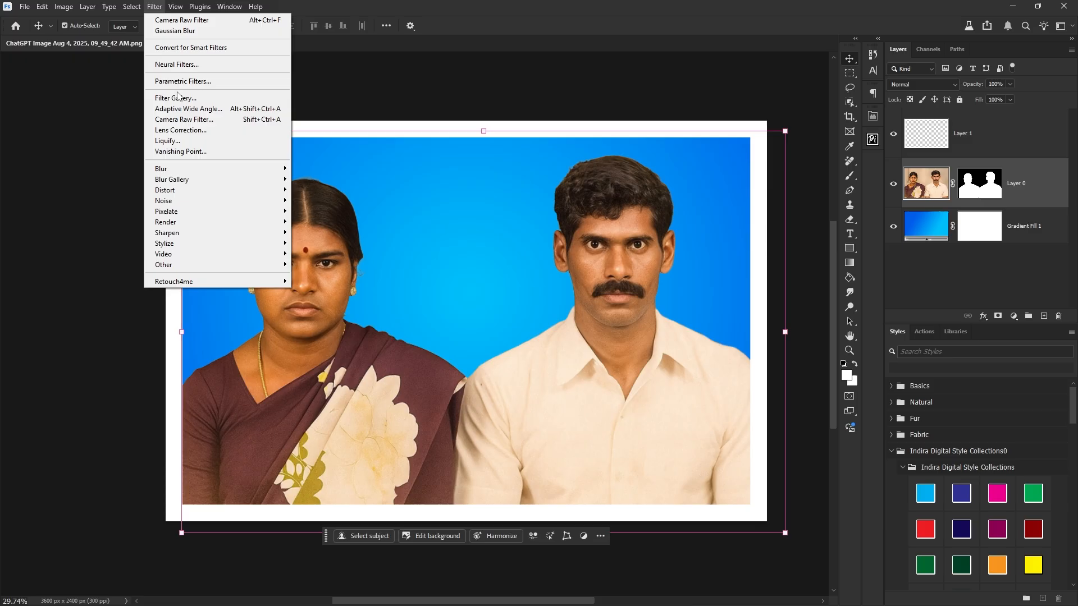
click(183, 119)
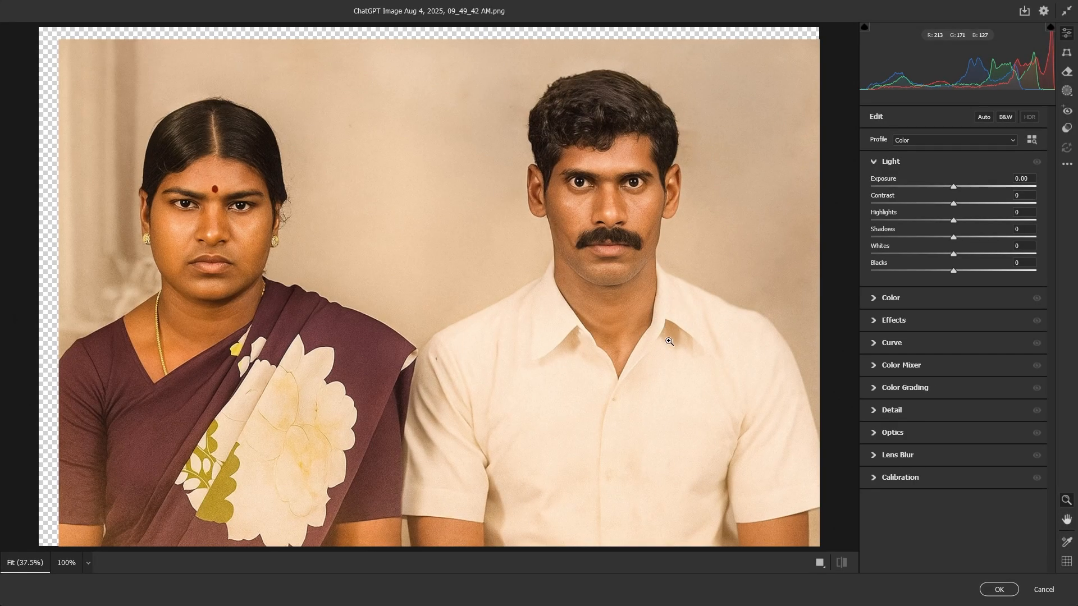
click(913, 298)
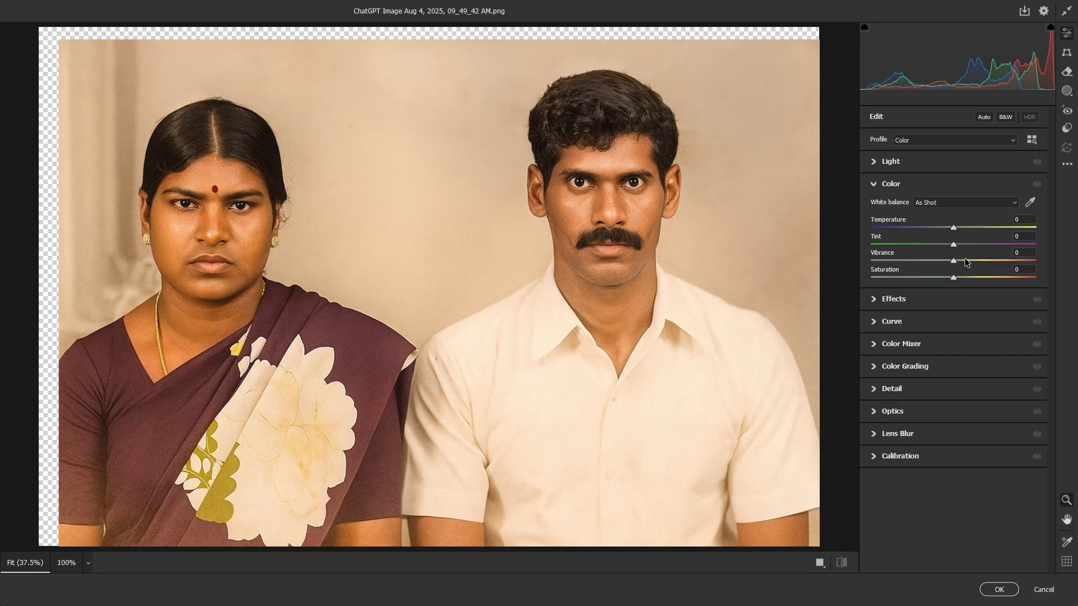
mouse_move(954, 228)
mouse_down()
mouse_move(940, 228)
mouse_move(963, 258)
mouse_move(965, 234)
mouse_up()
click(911, 162)
drag(954, 271, 943, 271)
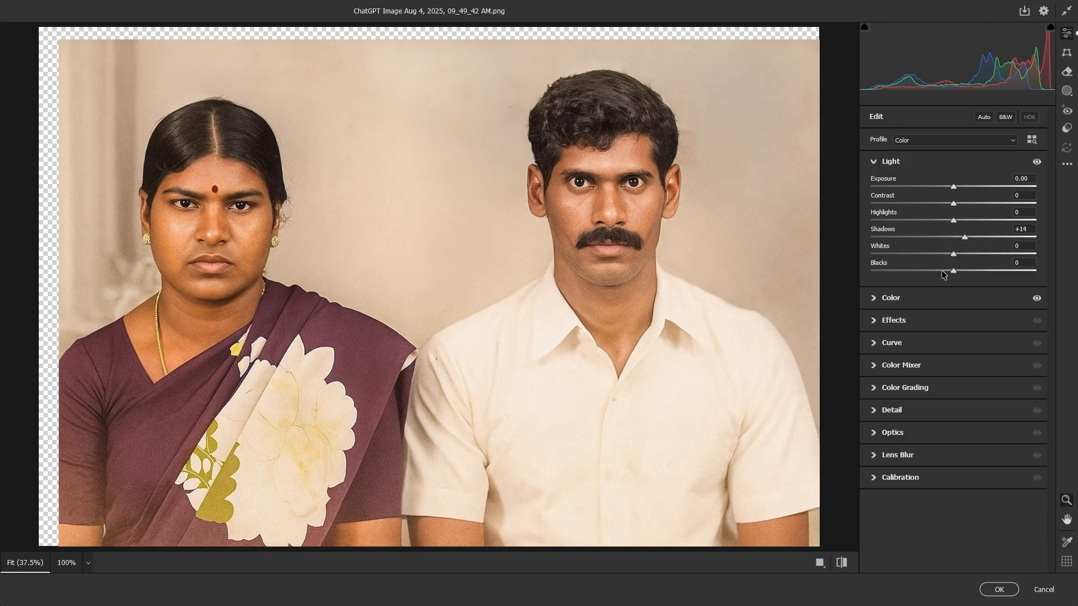
click(995, 590)
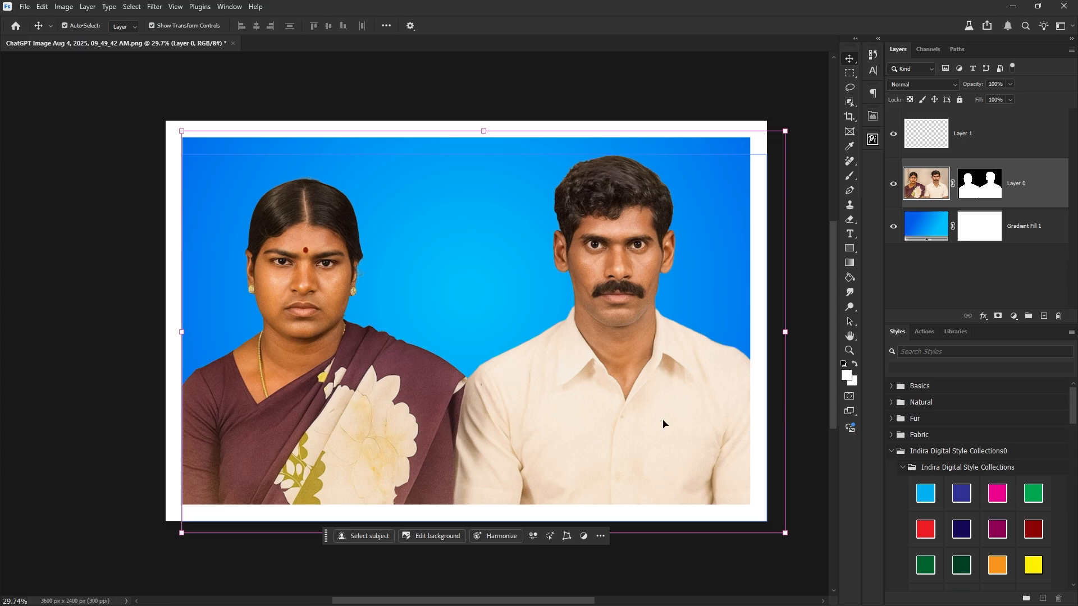
Select the man's shirt and whiten it with Hue/Saturation at Saturation -82, Lightness +14.
click(850, 103)
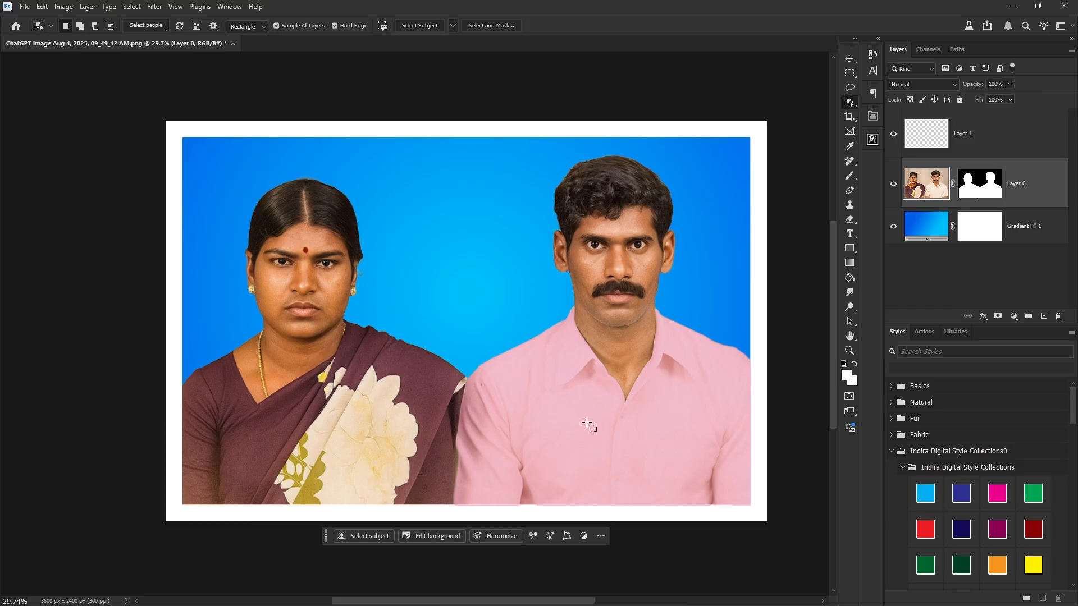
click(596, 408)
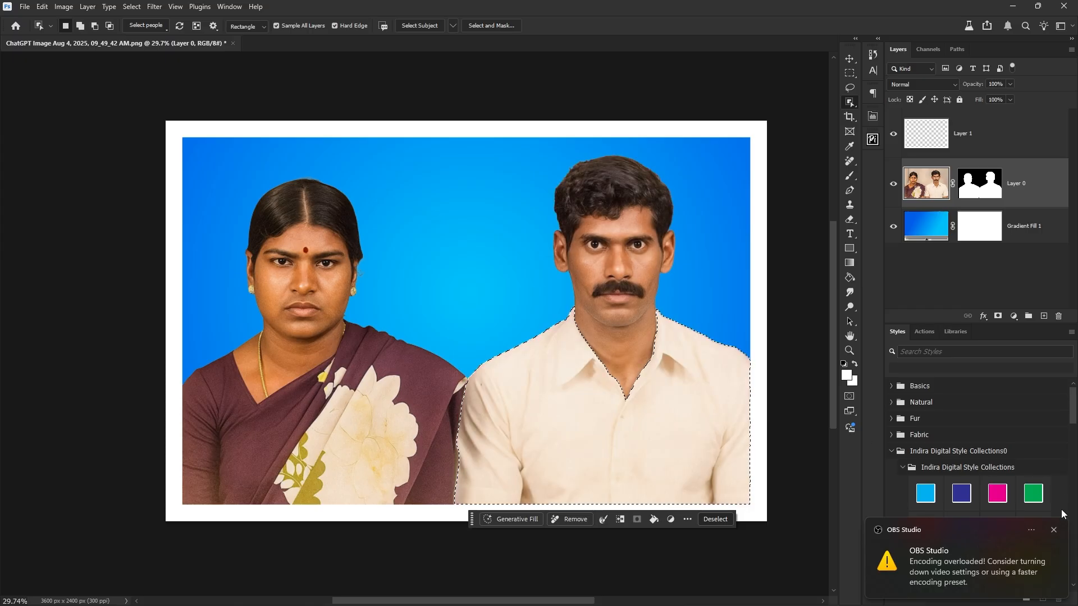
click(1055, 531)
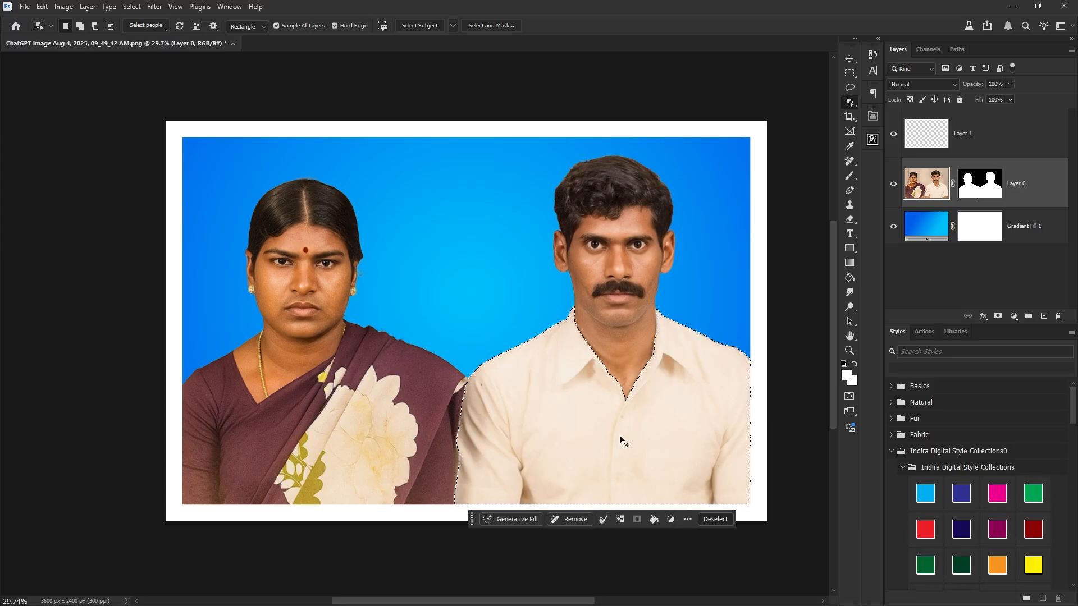
key(ctrl+u)
drag(793, 169, 870, 128)
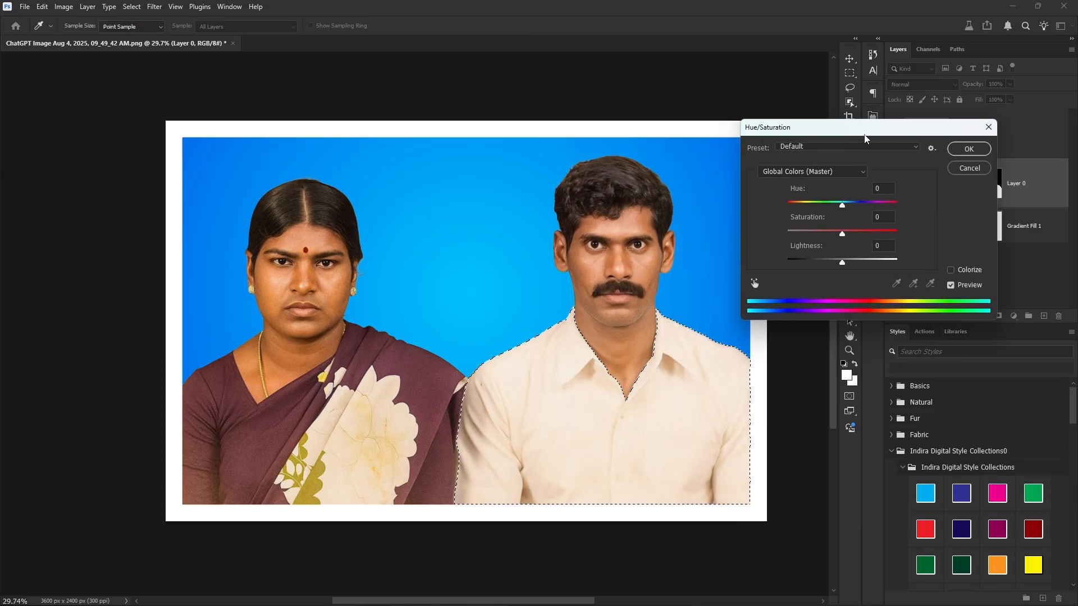
drag(833, 238, 851, 269)
click(969, 149)
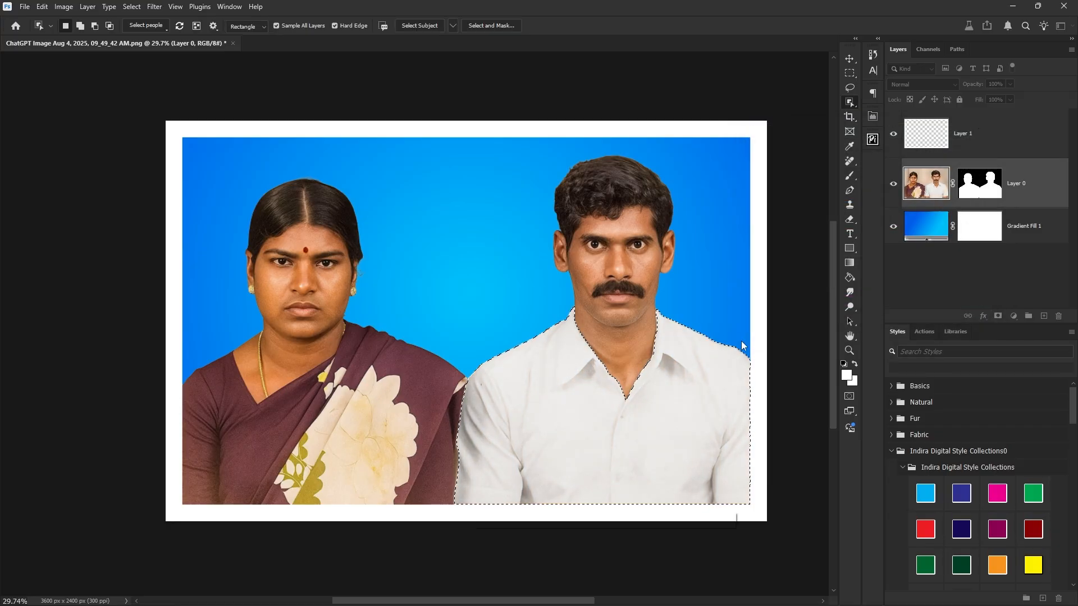
key(ctrl+d)
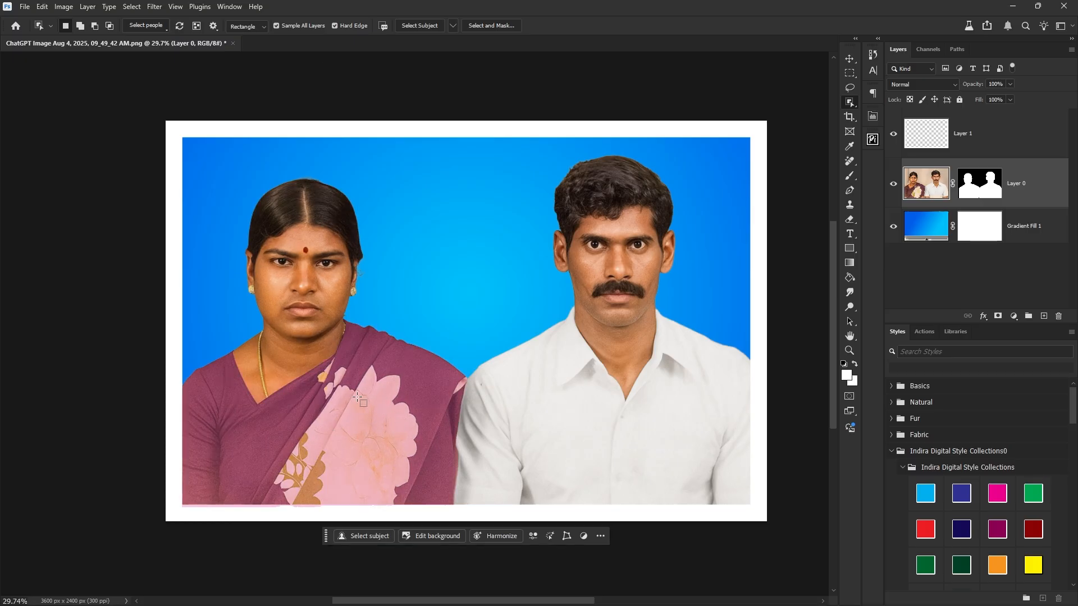
Select the woman's saree and boost its Hue/Saturation saturation for a deeper maroon.
click(290, 438)
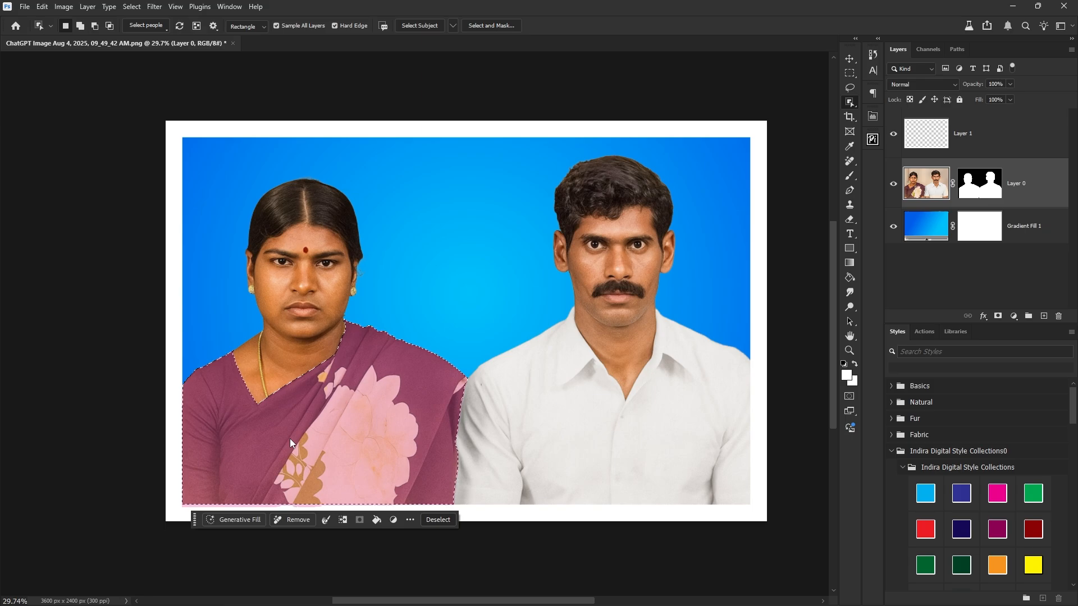
key(ctrl+u)
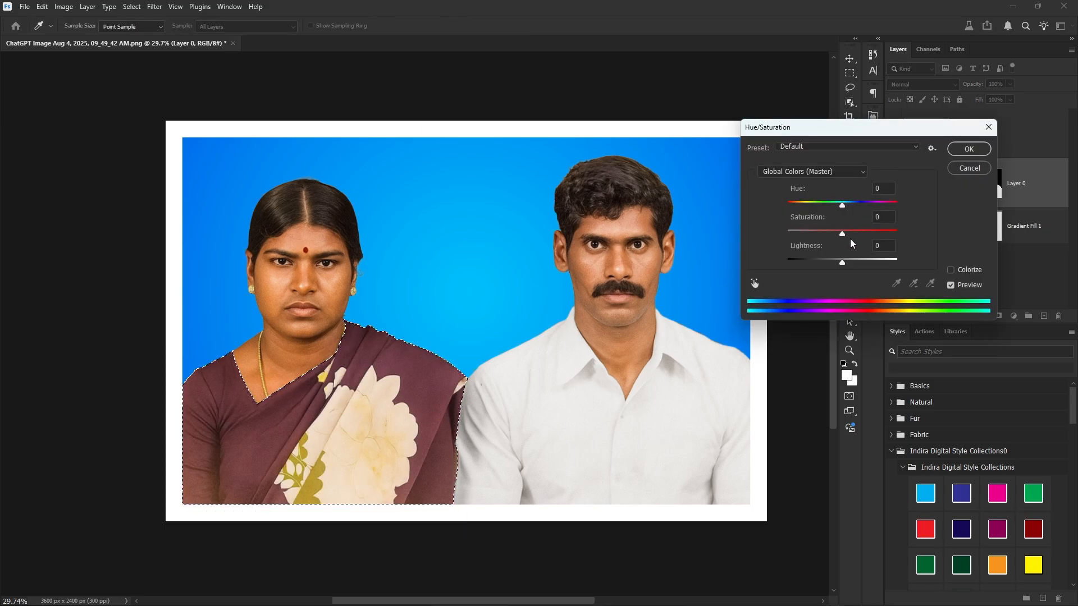
drag(842, 234, 871, 235)
click(968, 149)
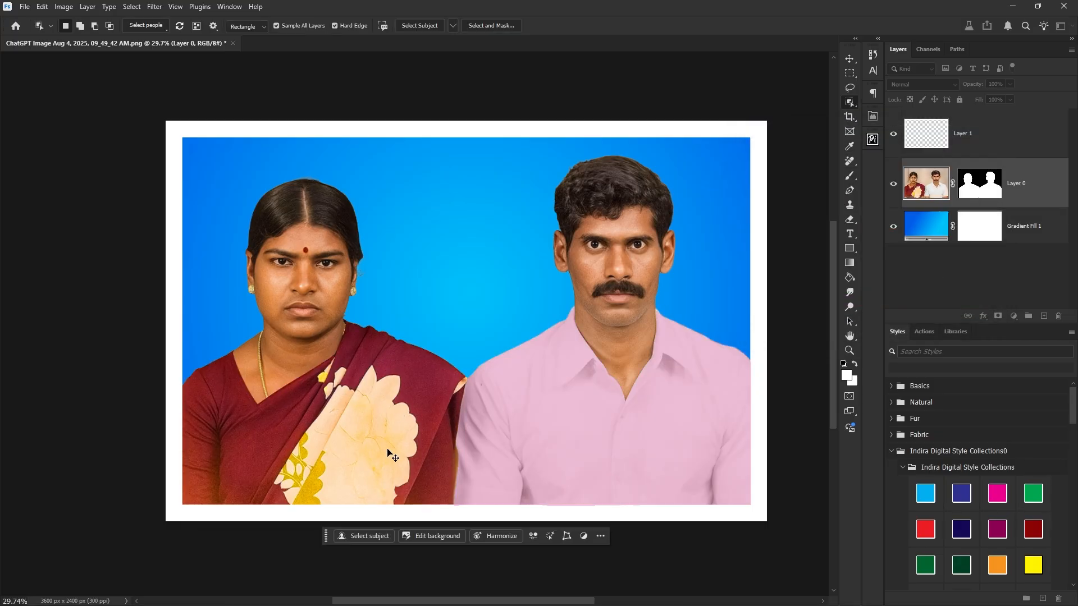
scroll(354, 451, up, 1)
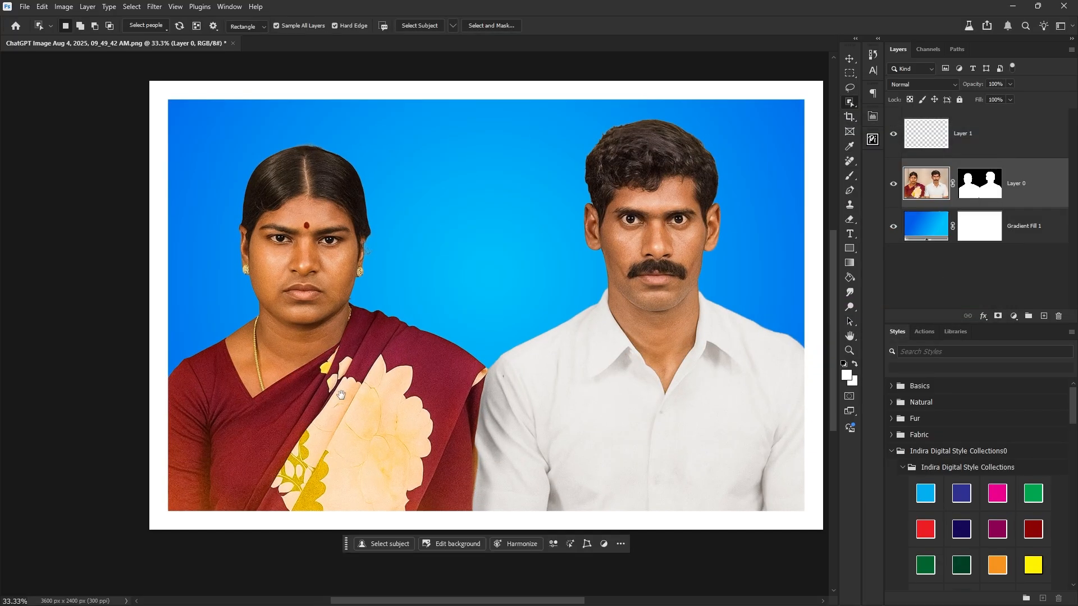
Lasso around the woman's head and feather the selection by 22 px.
key(v)
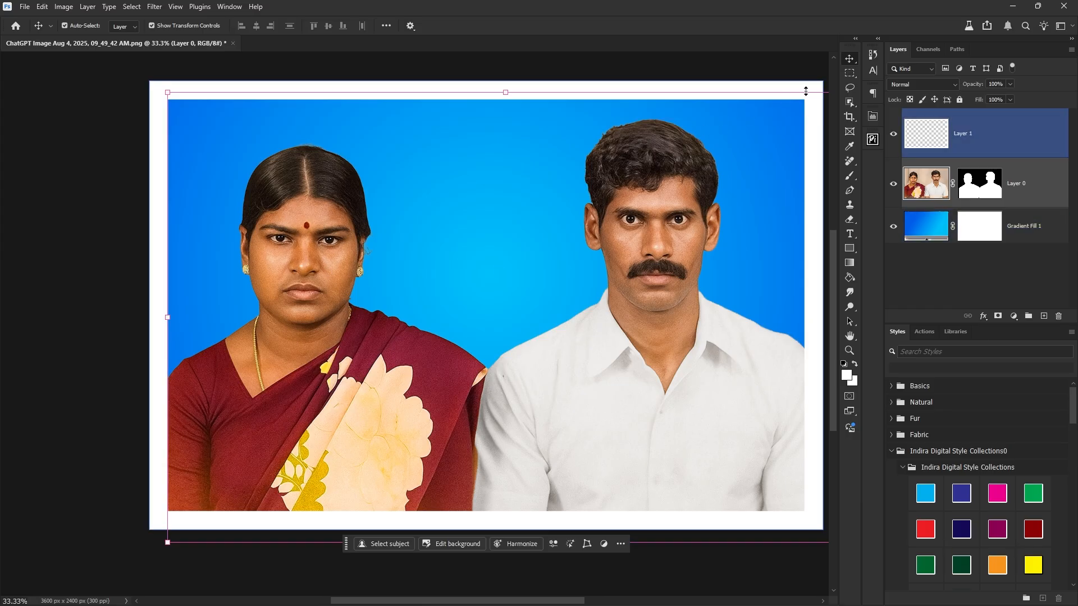
click(849, 90)
drag(367, 277, 349, 337)
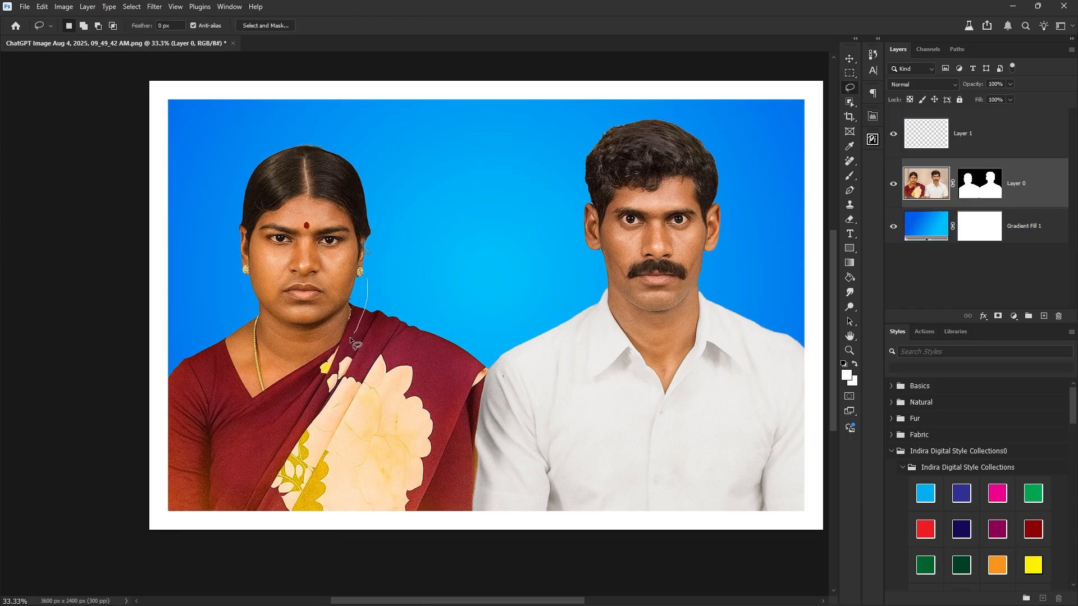
mouse_move(241, 213)
mouse_down()
mouse_move(337, 197)
mouse_move(365, 261)
mouse_up()
key(shift+F6)
click(594, 299)
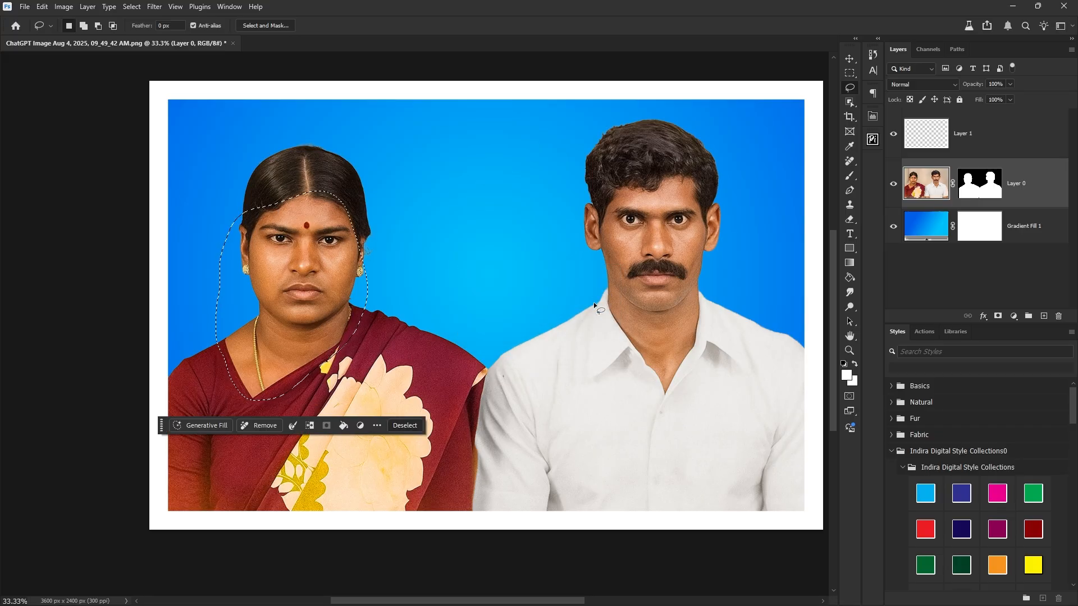
Brighten the selected face with a Curves lift from input 113 to output 127.
key(ctrl+m)
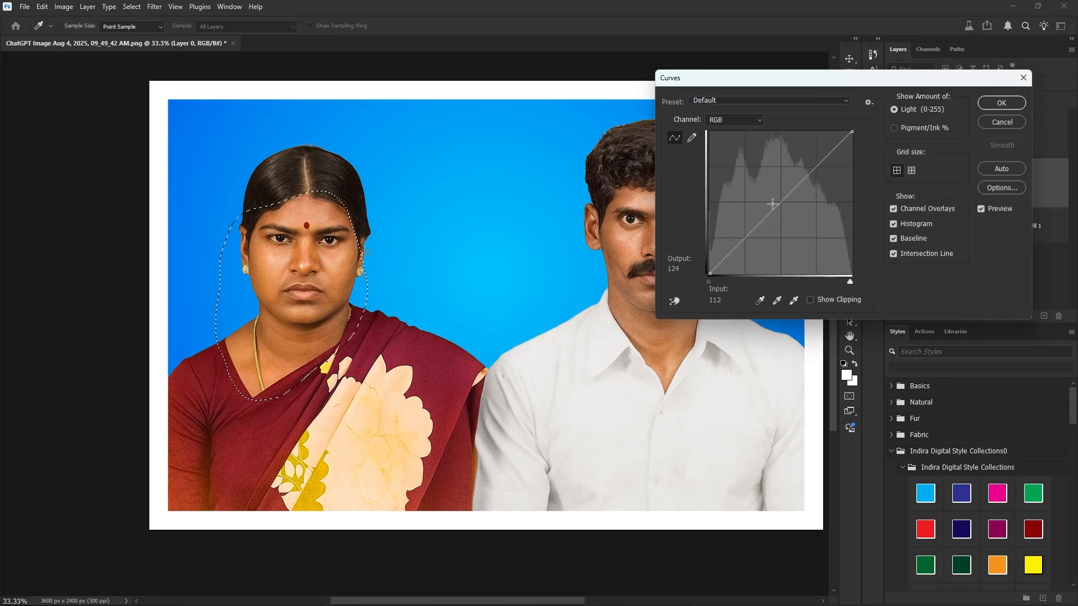
drag(772, 207, 773, 203)
click(992, 107)
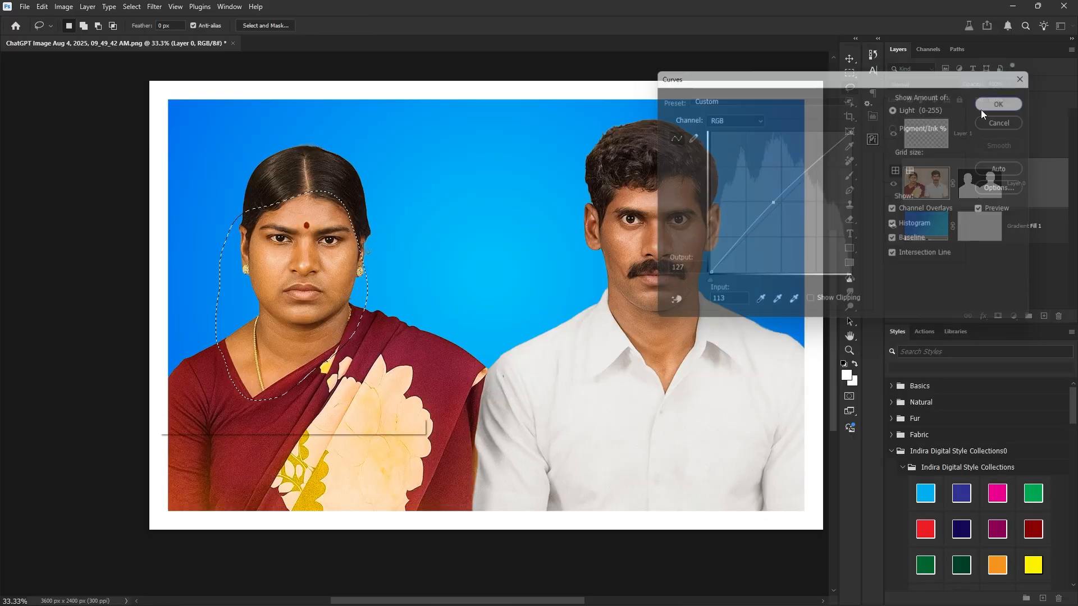
key(ctrl+d)
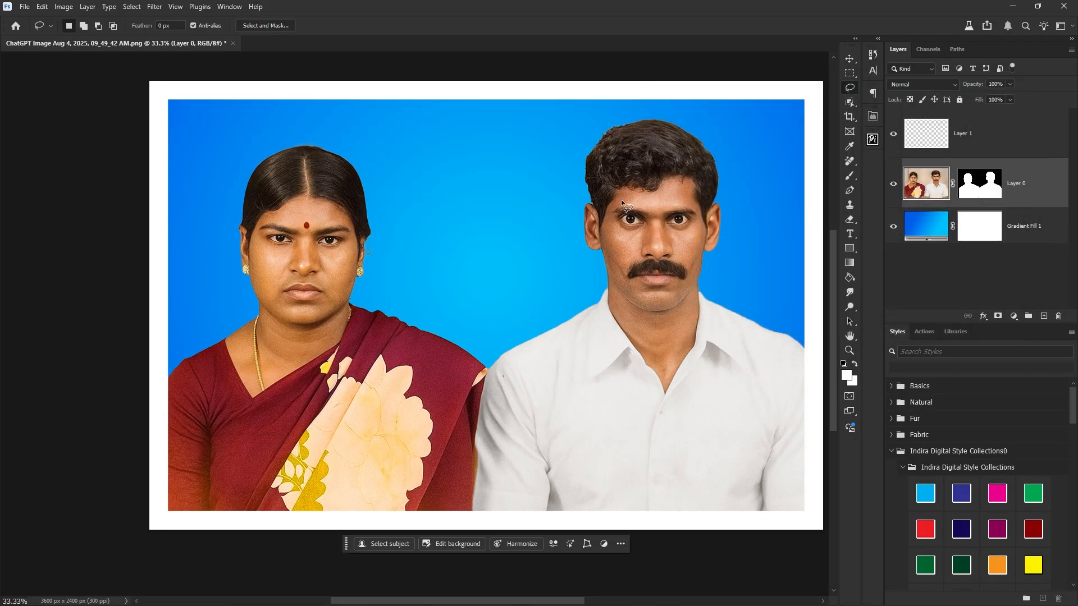
Select both the man's and the woman's hair by colour, zooming in on their faces.
right_click(857, 98)
click(909, 125)
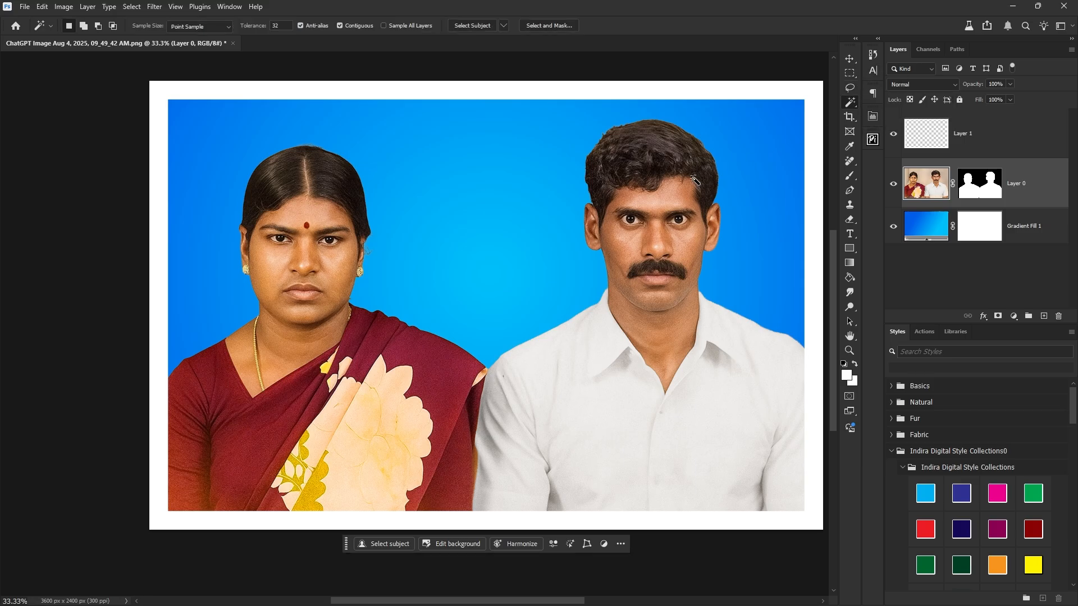
click(668, 160)
key(z)
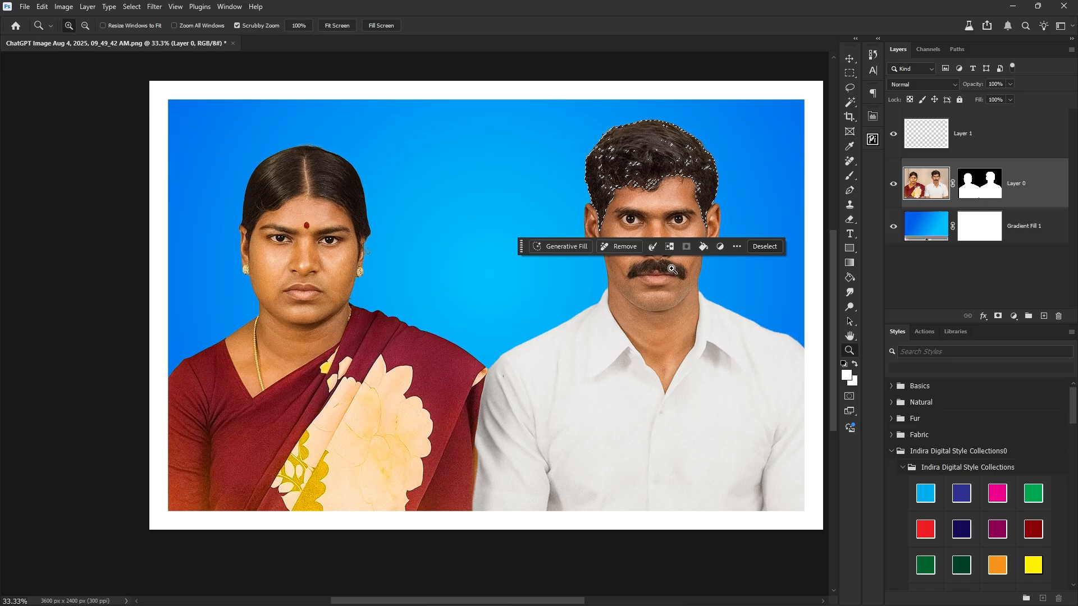
click(672, 269)
key(w)
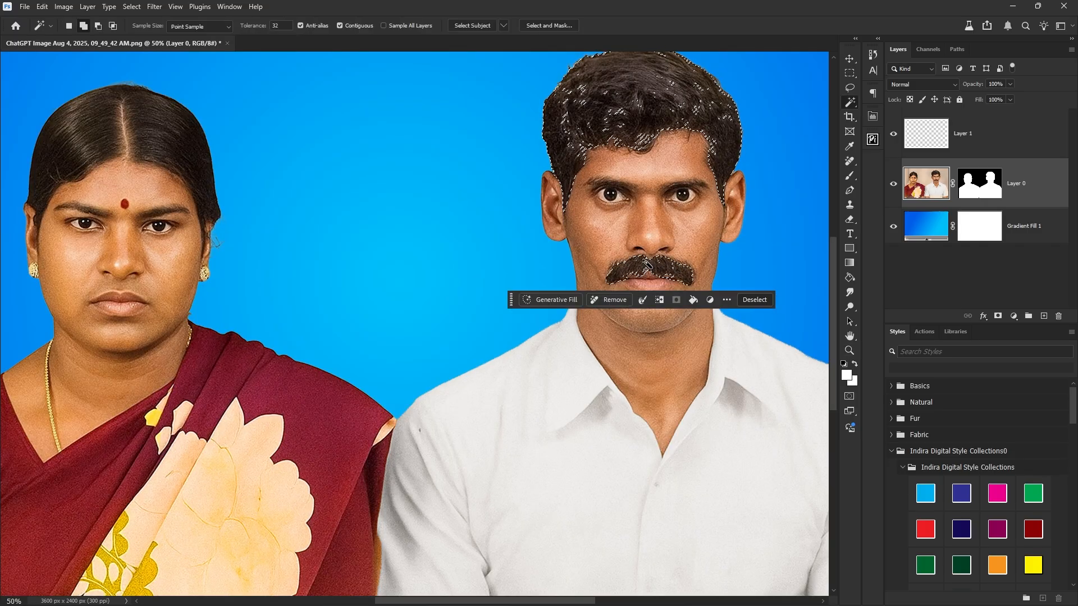
click(83, 157)
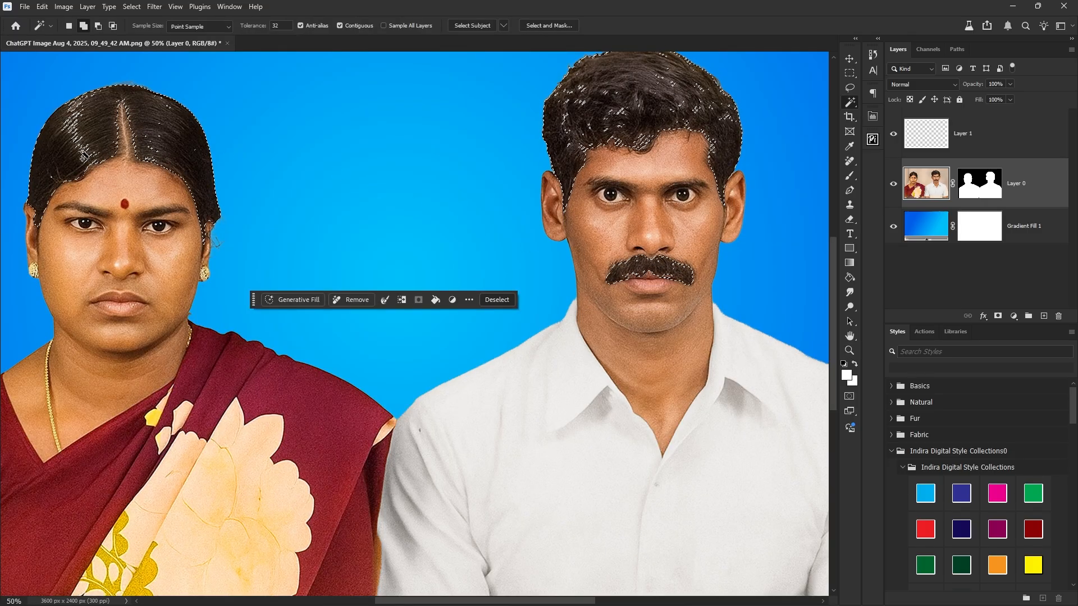
scroll(247, 292, down, 3)
Feather the hair selection 11 px and darken it with a Curves pull from 141 to 121.
key(shift+F6)
text(11)
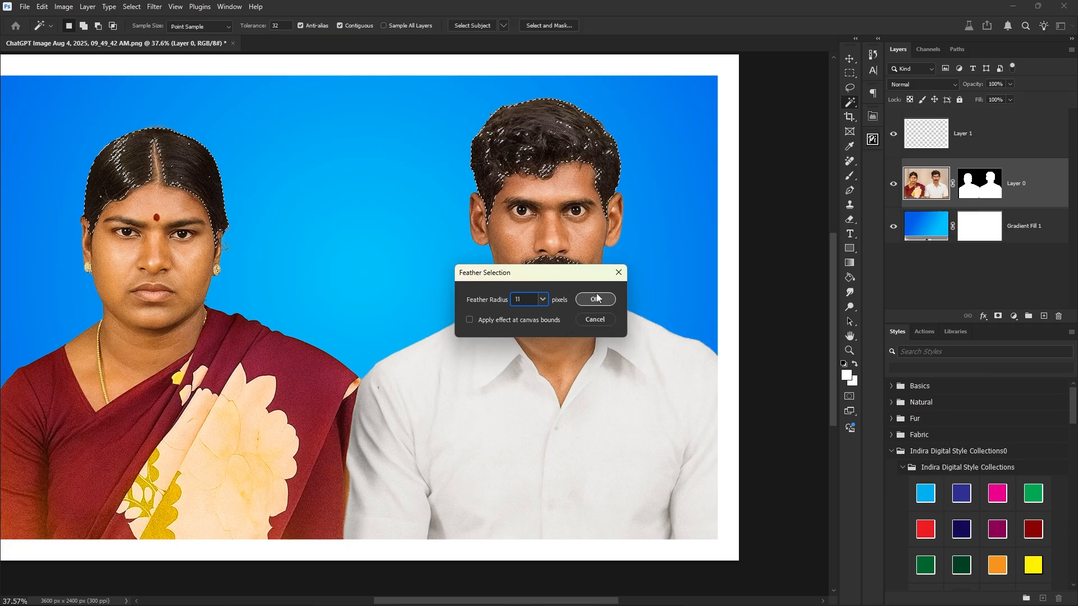
click(596, 297)
key(ctrl+m)
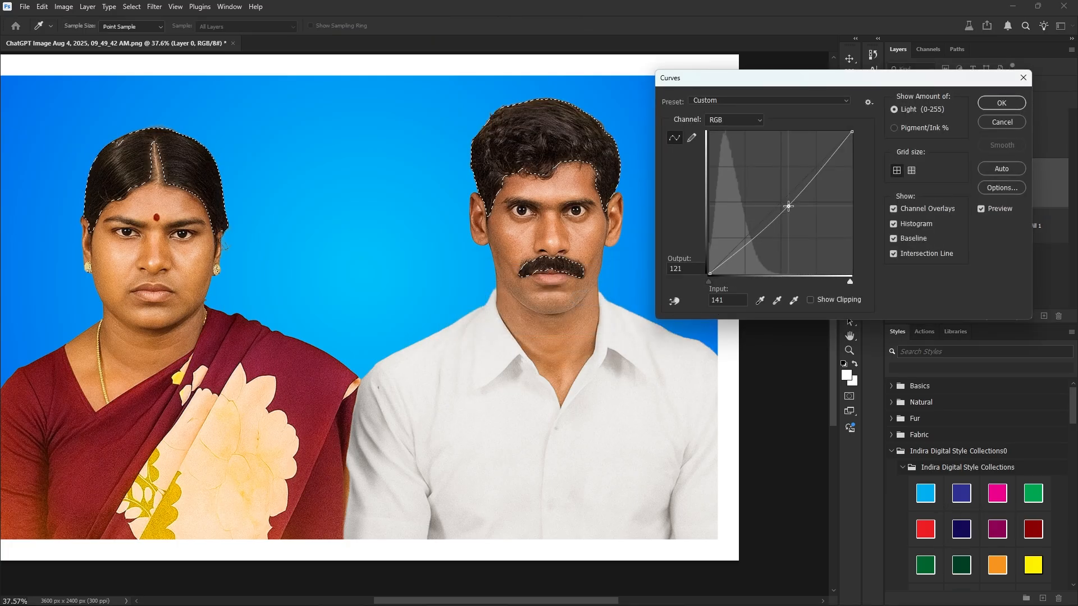
drag(789, 204, 788, 209)
click(982, 107)
key(ctrl+d)
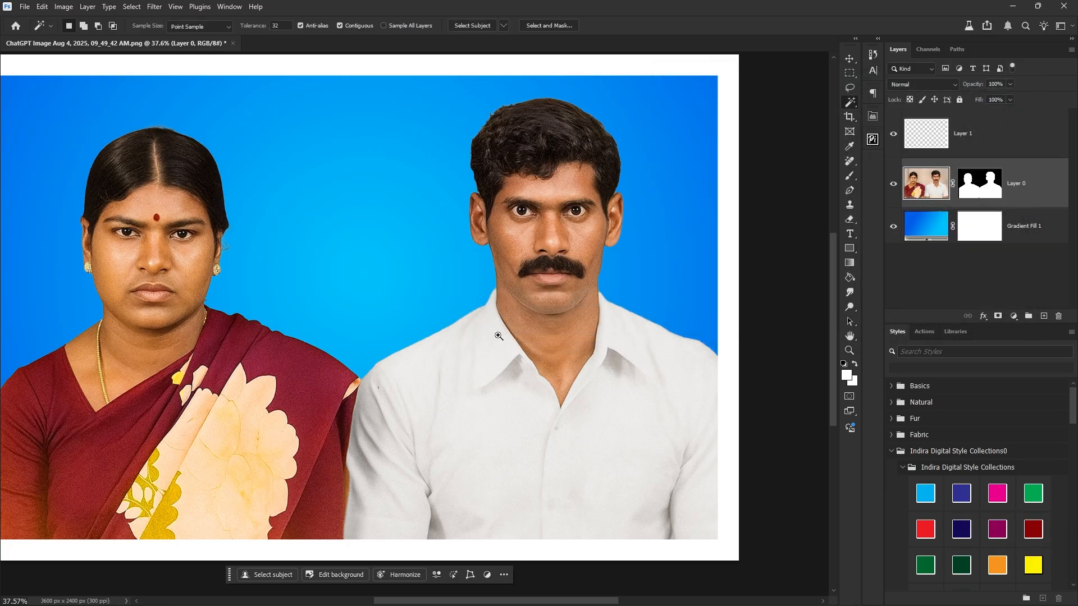
scroll(496, 320, down, 3)
drag(475, 313, 553, 326)
key(v)
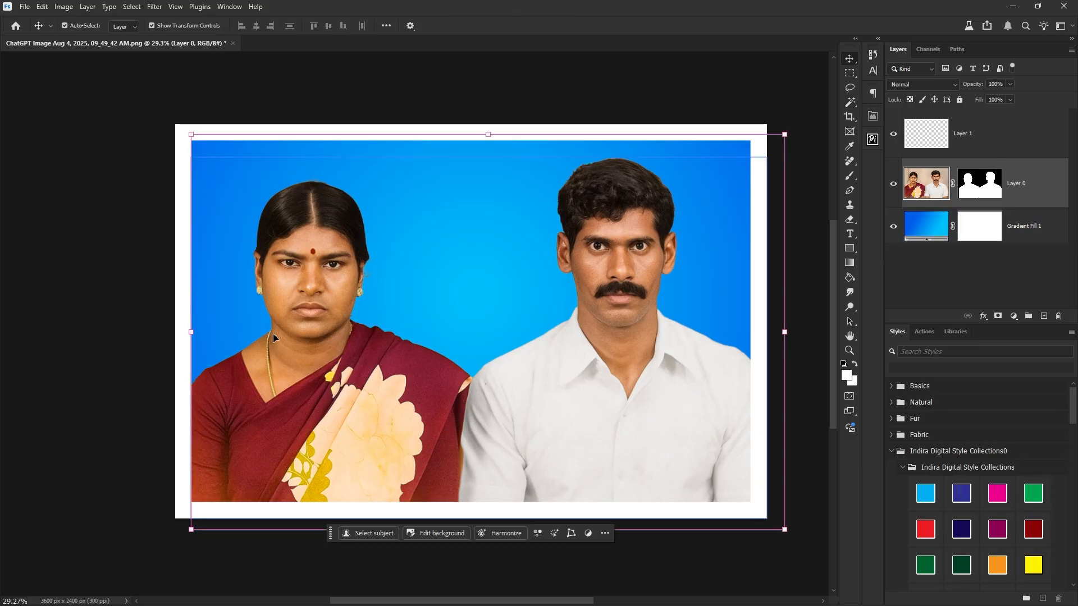
Bring the white flower garland layer from the Libraries garland PSD into the portrait.
click(954, 332)
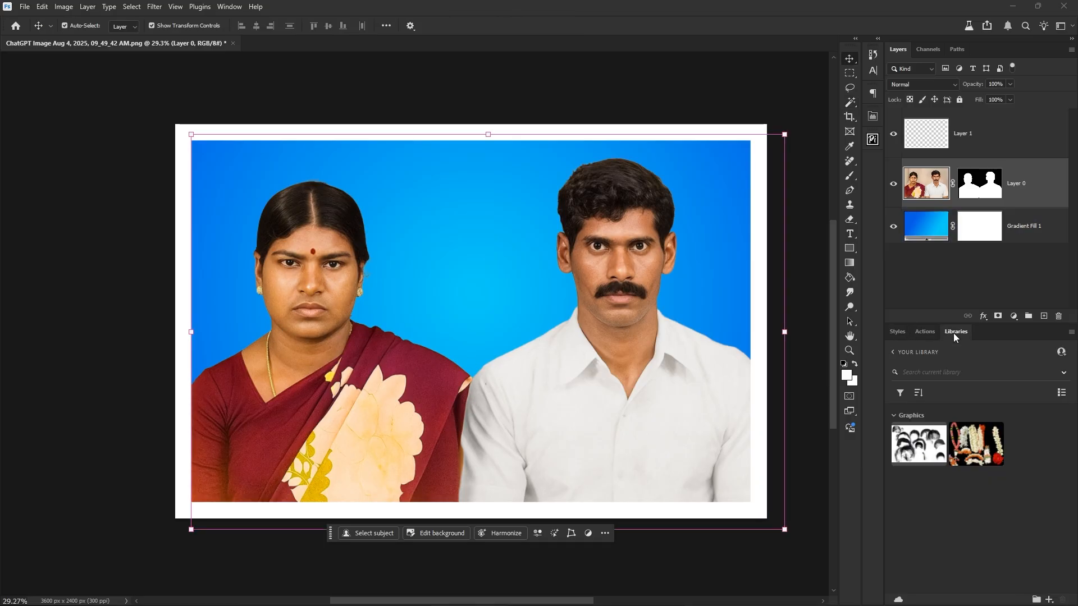
double_click(977, 449)
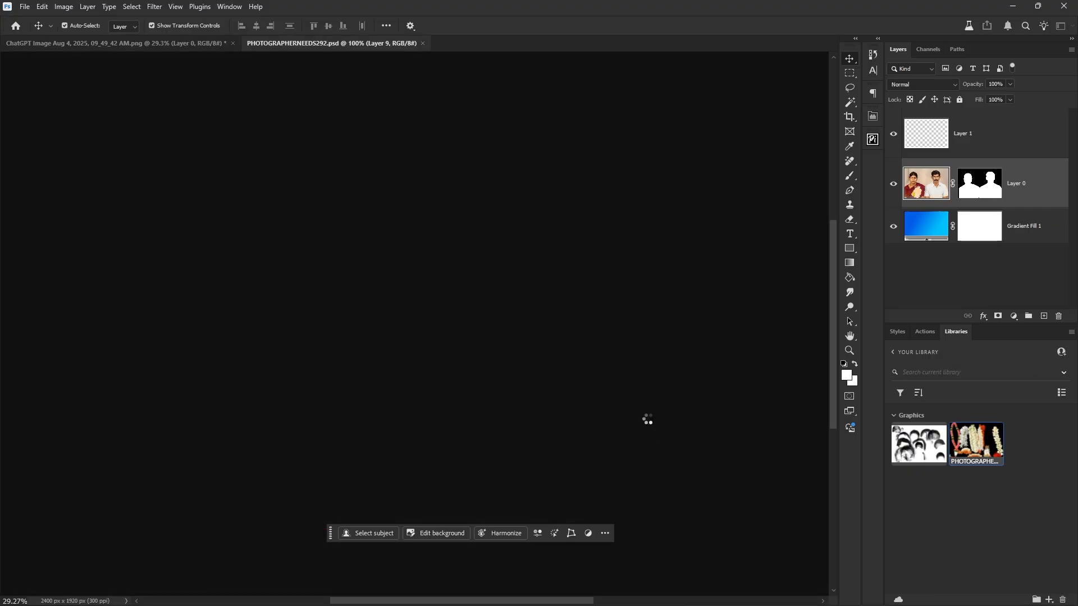
click(325, 274)
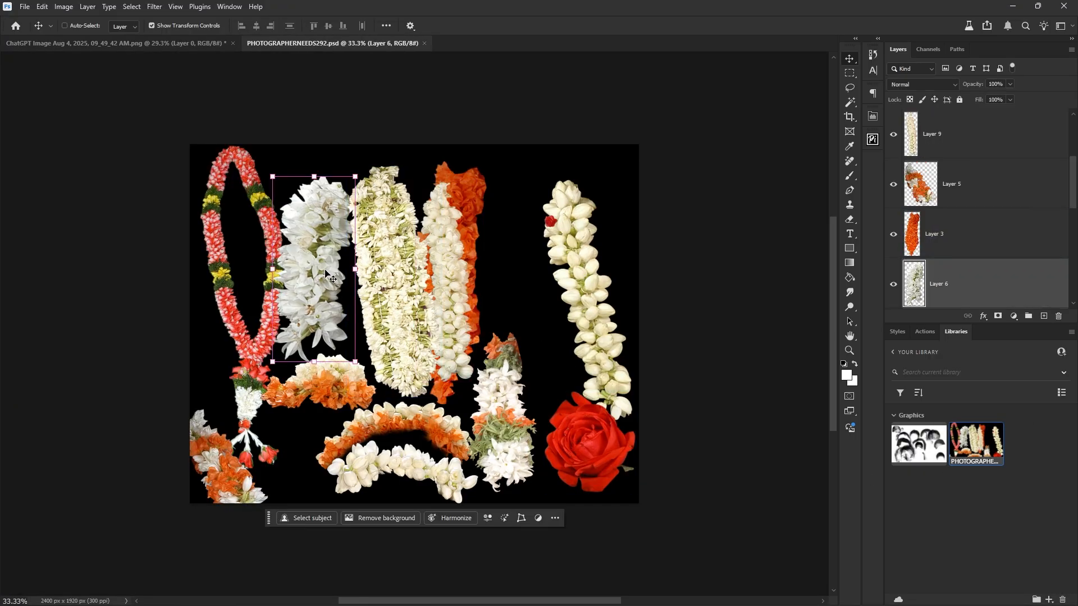
key(super+Tab)
click(509, 275)
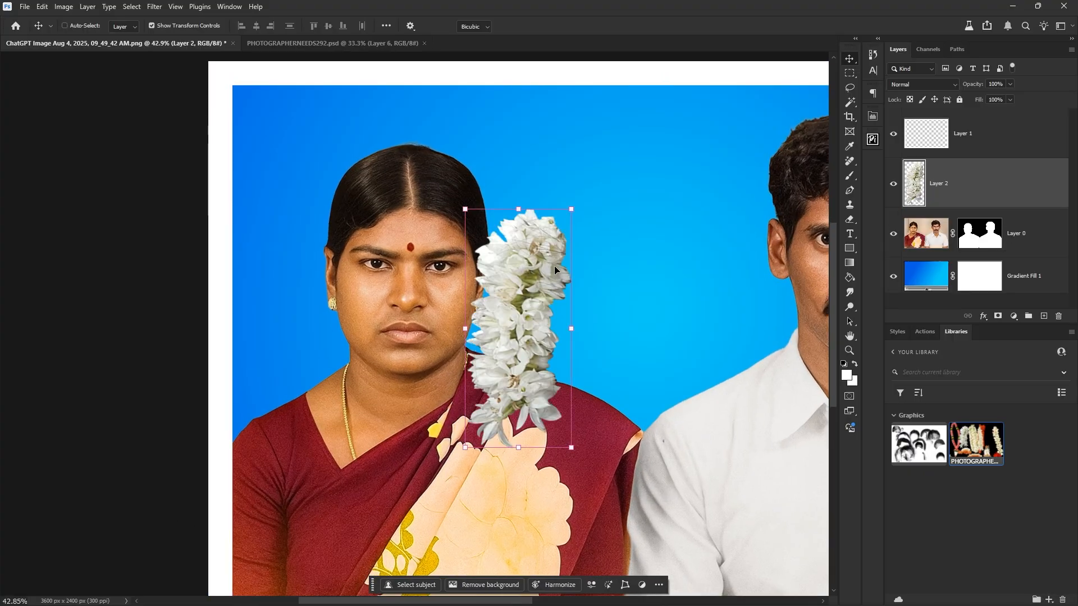
Shrink the garland to half size beside the woman's cheek, send it behind her, and whiten it with Curves.
key(ctrl+t)
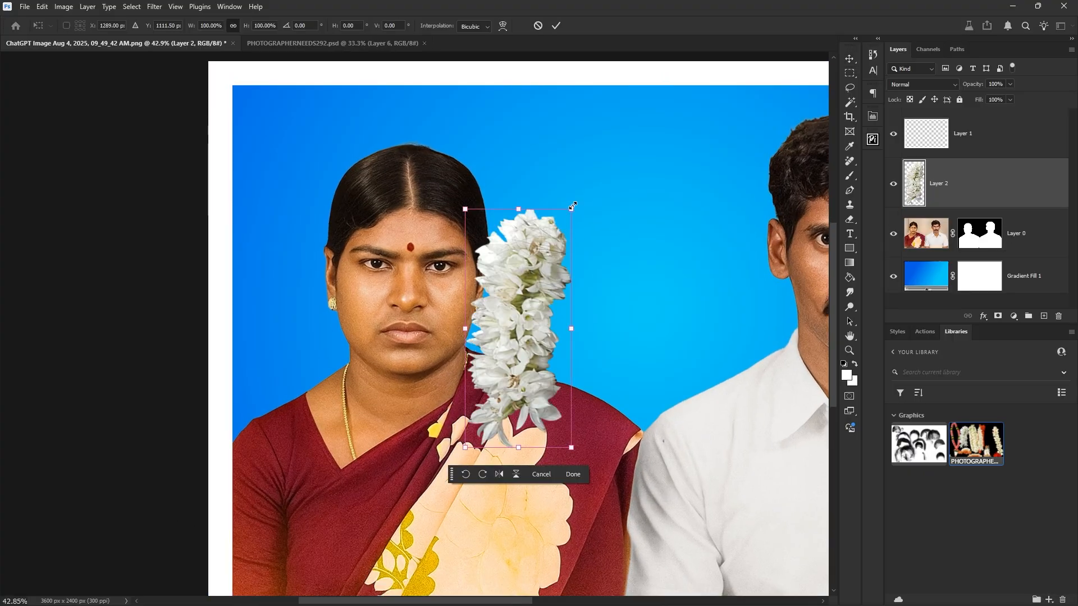
drag(571, 209, 544, 269)
drag(530, 296, 359, 322)
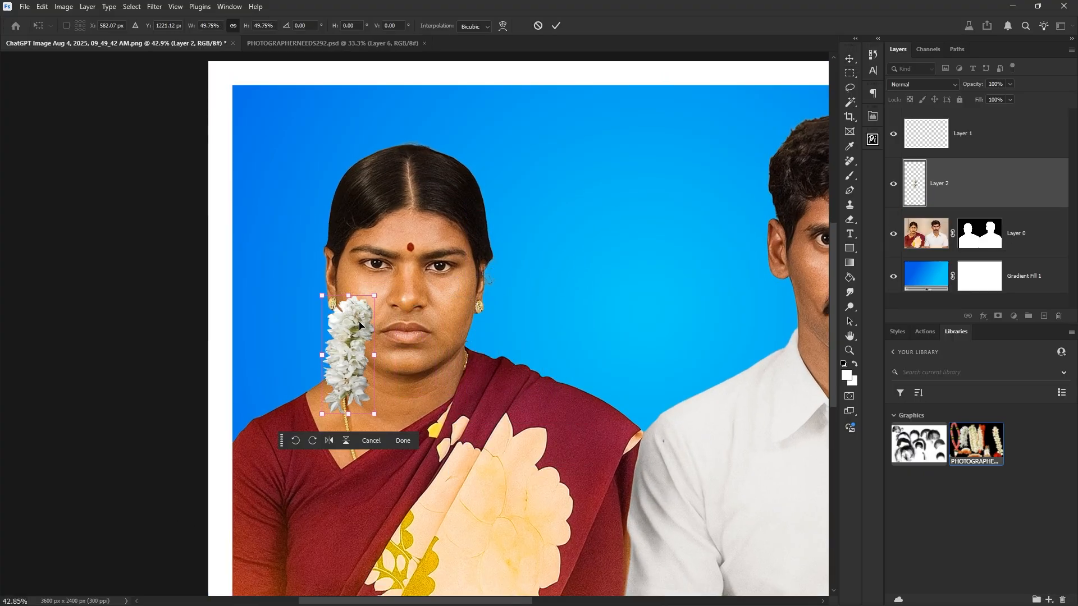
key(Return)
key(ctrl+bracketleft)
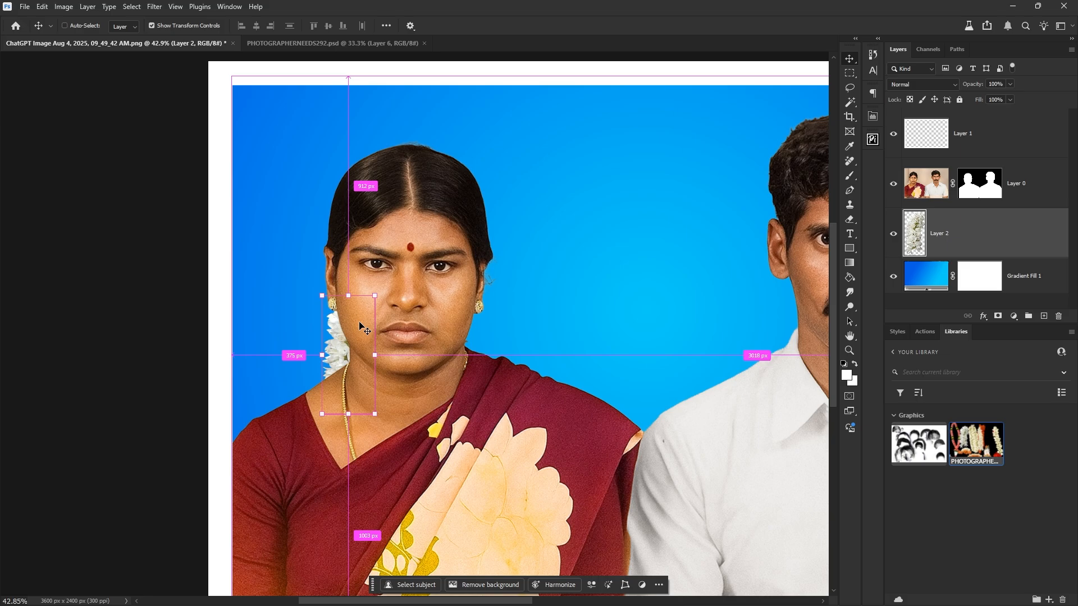
key(ctrl+m)
drag(849, 282, 843, 282)
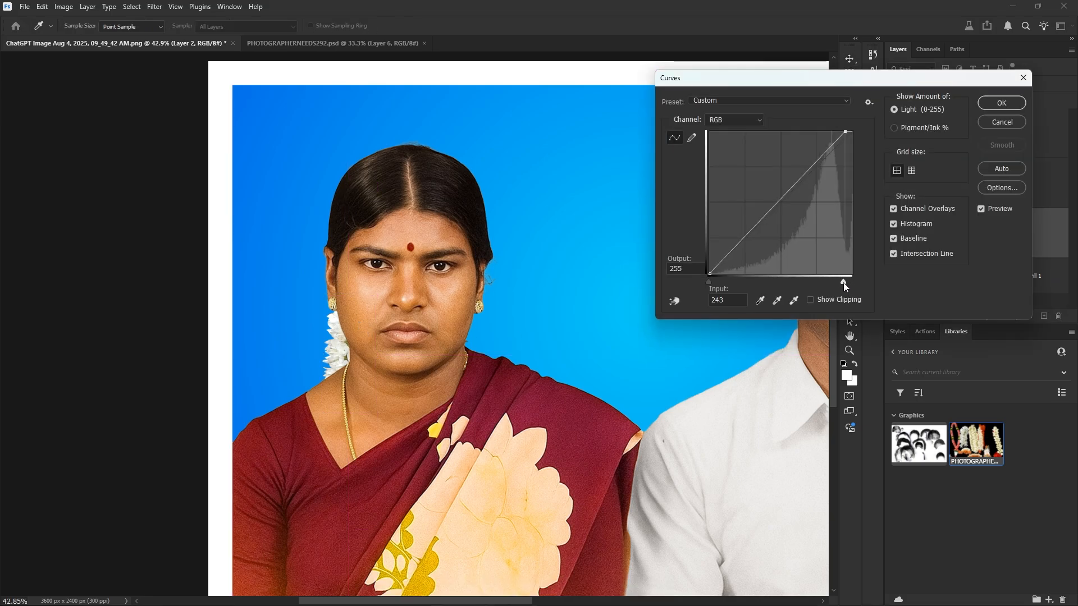
click(989, 105)
Rescale the garland to about 59%, tilt it about 8 degrees, and place it beside her neck.
key(ctrl+t)
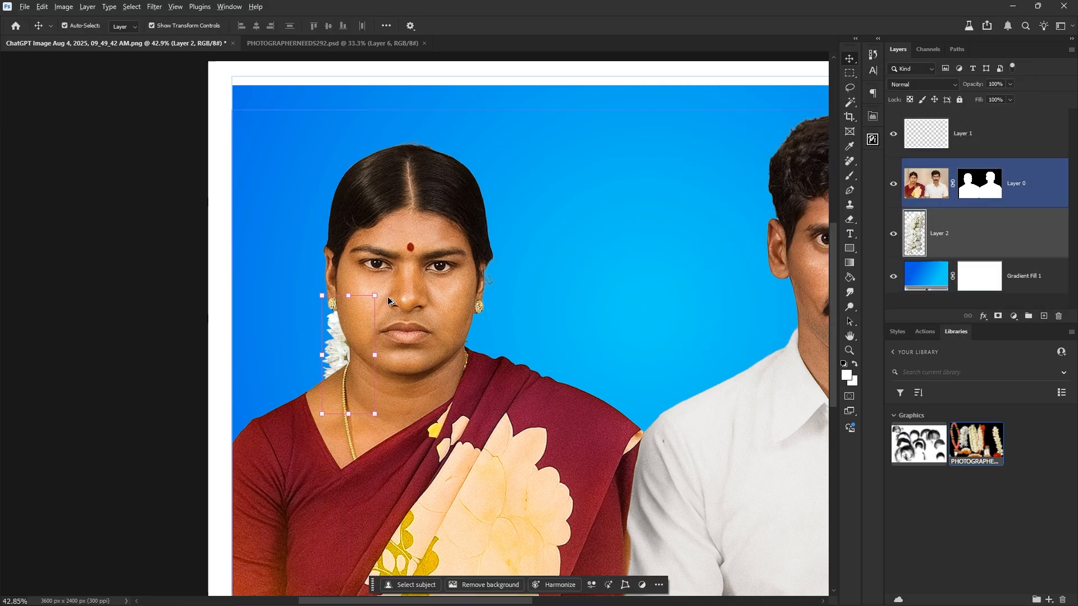
drag(373, 304, 393, 262)
drag(371, 309, 365, 321)
drag(362, 291, 369, 289)
drag(347, 347, 469, 353)
key(Return)
Make a horizontally flipped copy of the garland and rotate it into place on the right side.
key(ctrl+t)
right_click(446, 354)
click(466, 576)
drag(501, 278, 501, 270)
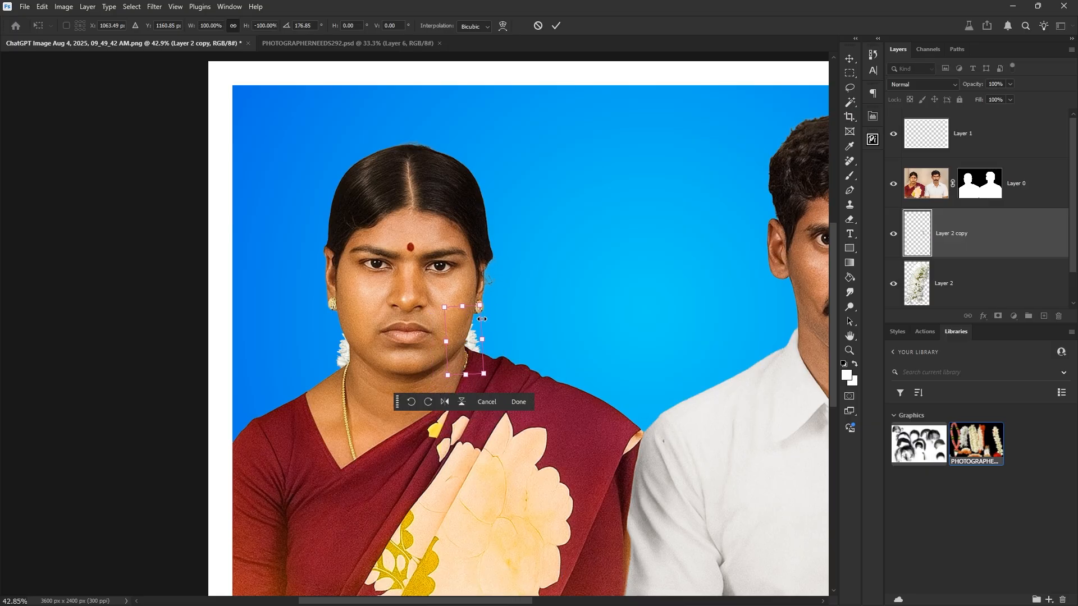
key(Return)
Tilt the original left garland about 4 degrees and shift it up and right.
scroll(465, 336, down, 2)
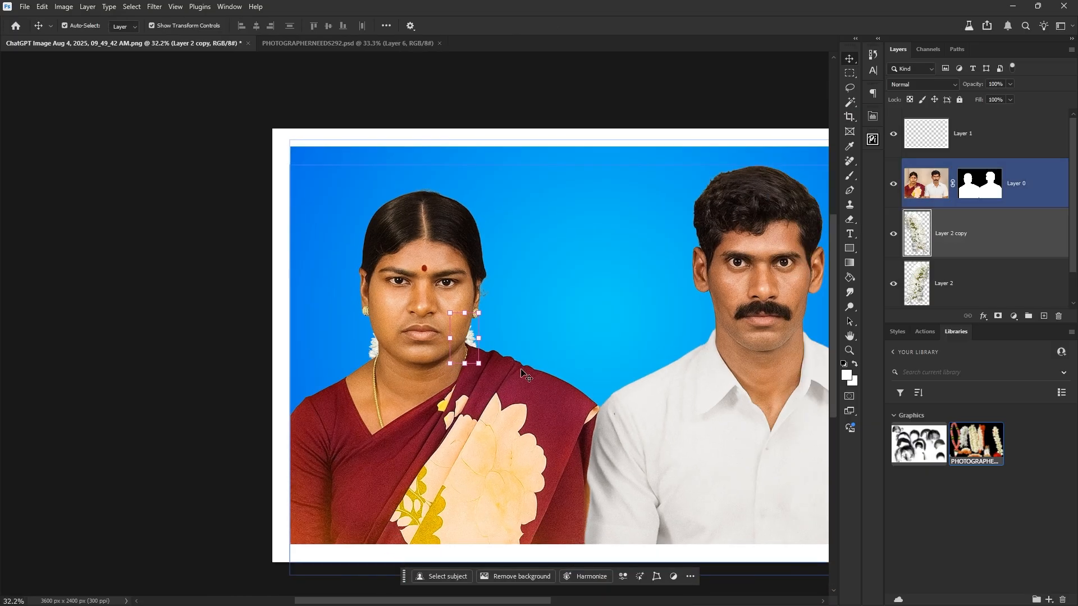
click(388, 359)
key(ctrl+t)
drag(404, 310, 409, 304)
drag(375, 357, 379, 344)
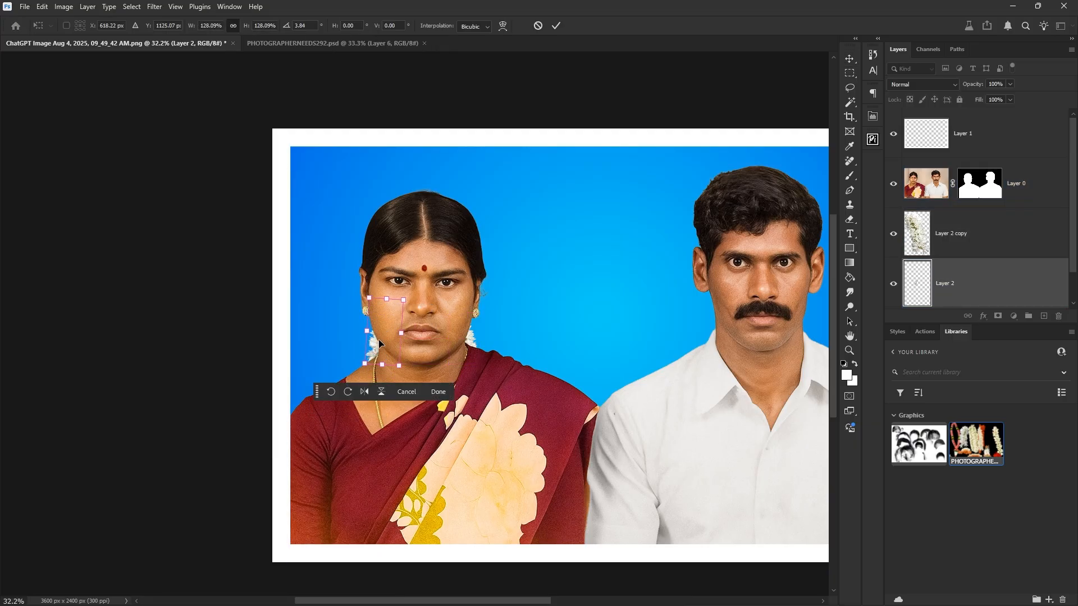
key(Return)
Make the people photo, Layer 0, the active layer.
scroll(651, 222, up, 3)
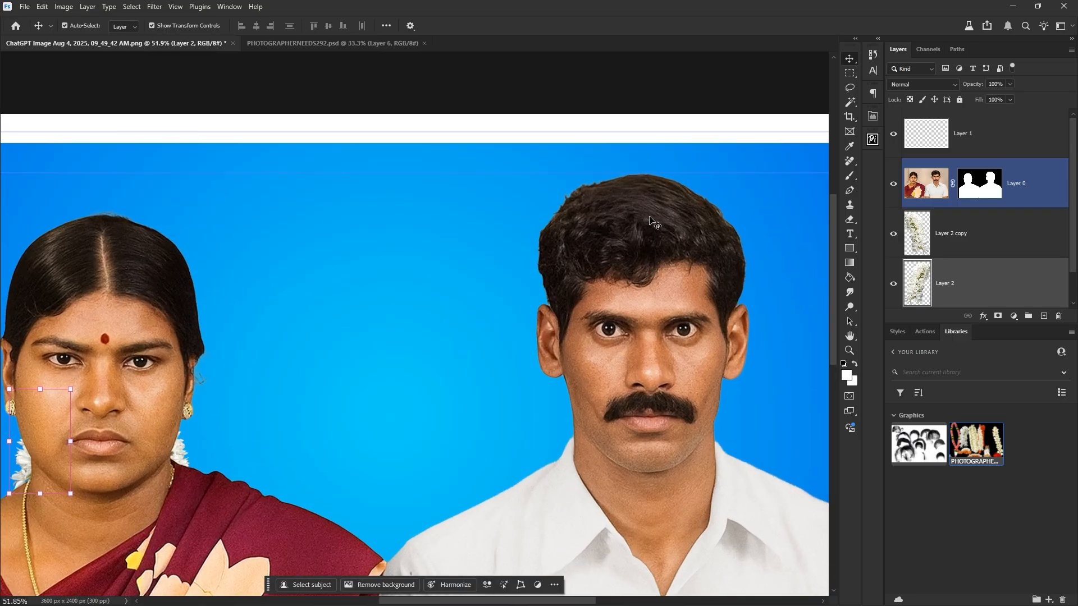
right_click(629, 248)
click(656, 261)
Magic Wand-select the man's hair and both sides of the woman's hair, feathered by 11 px.
key(w)
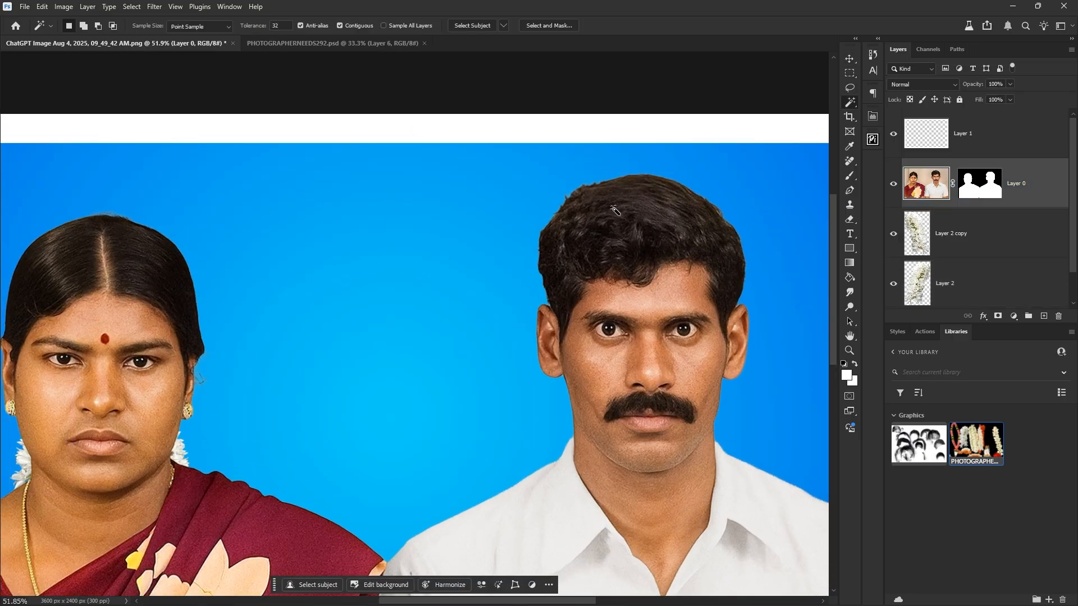
click(666, 252)
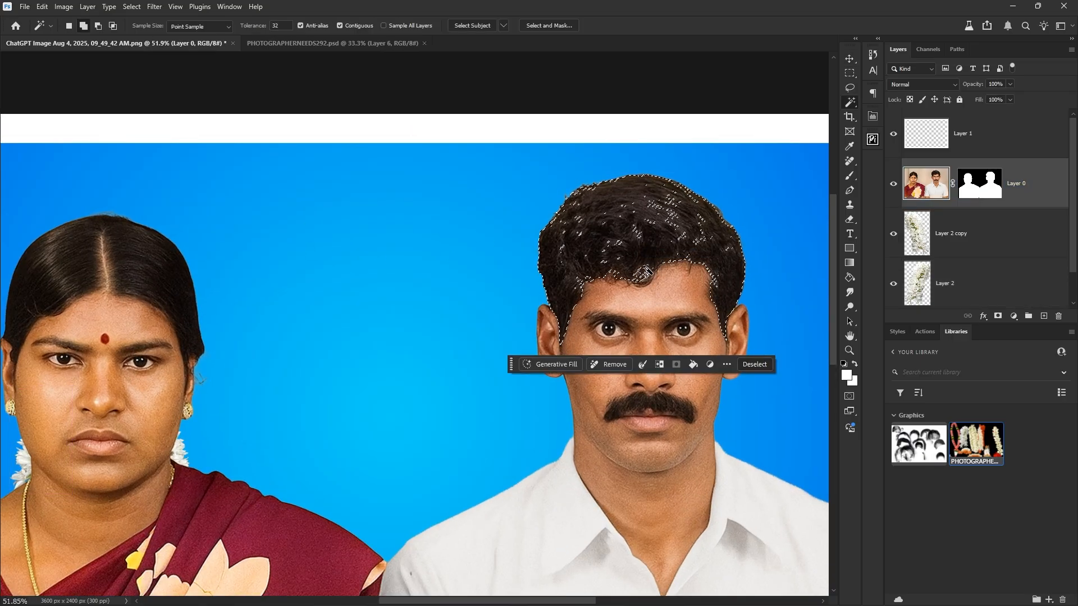
drag(370, 282, 591, 282)
shift+click(276, 281)
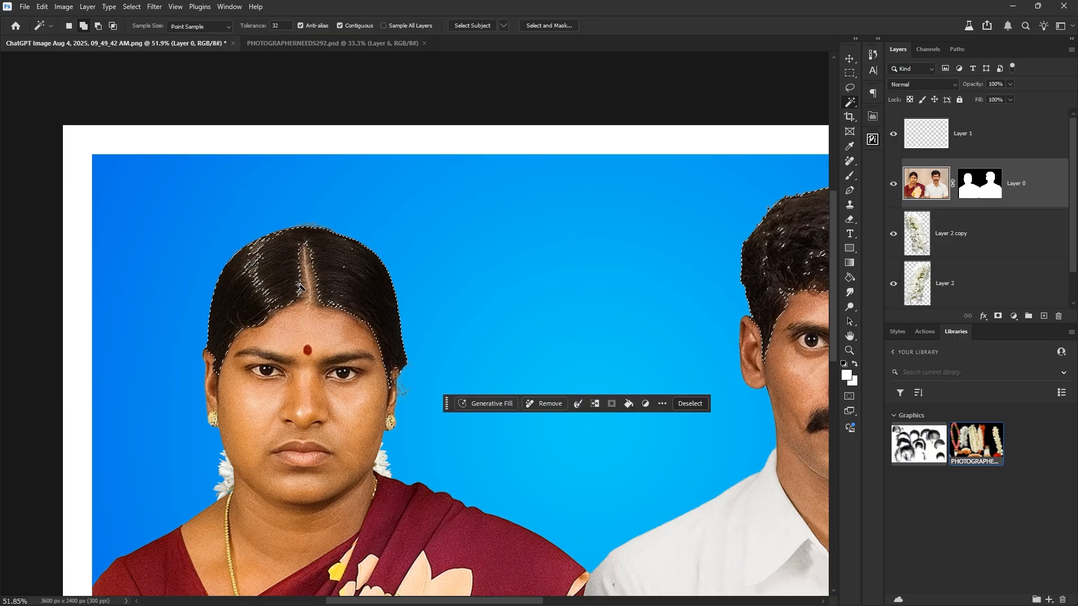
shift+click(345, 287)
key(shift+F6)
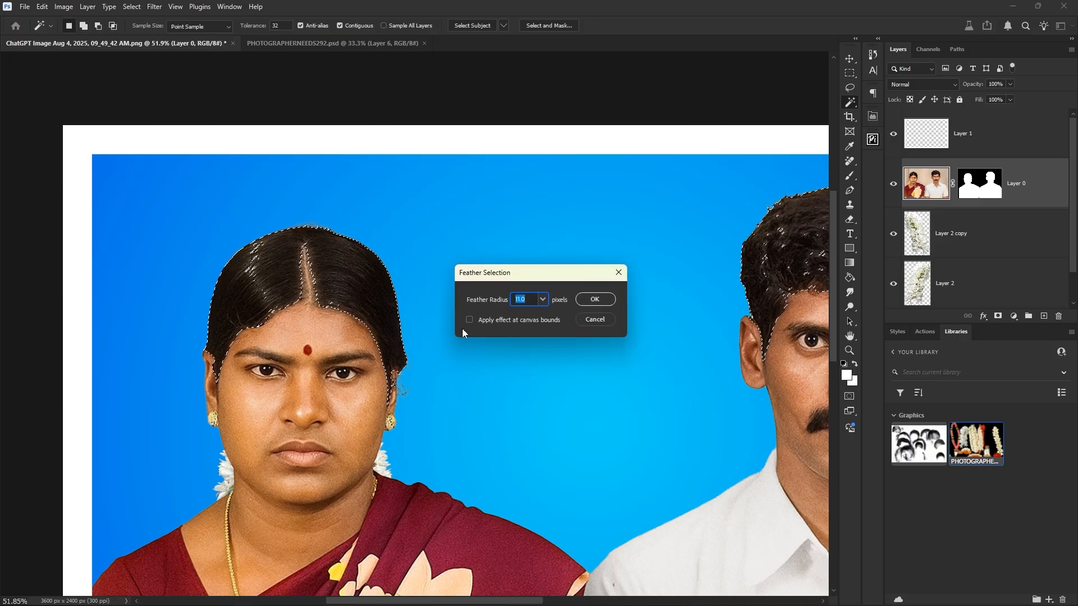
click(604, 300)
Lower the hair saturation to -50 with Hue/Saturation, then deselect.
key(ctrl+u)
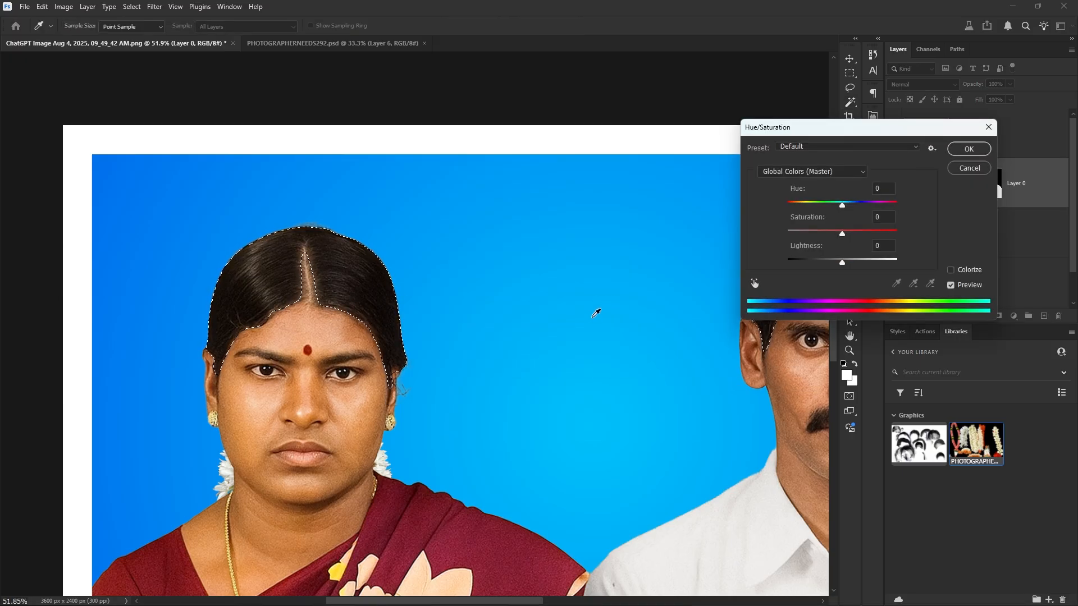
drag(842, 234, 817, 236)
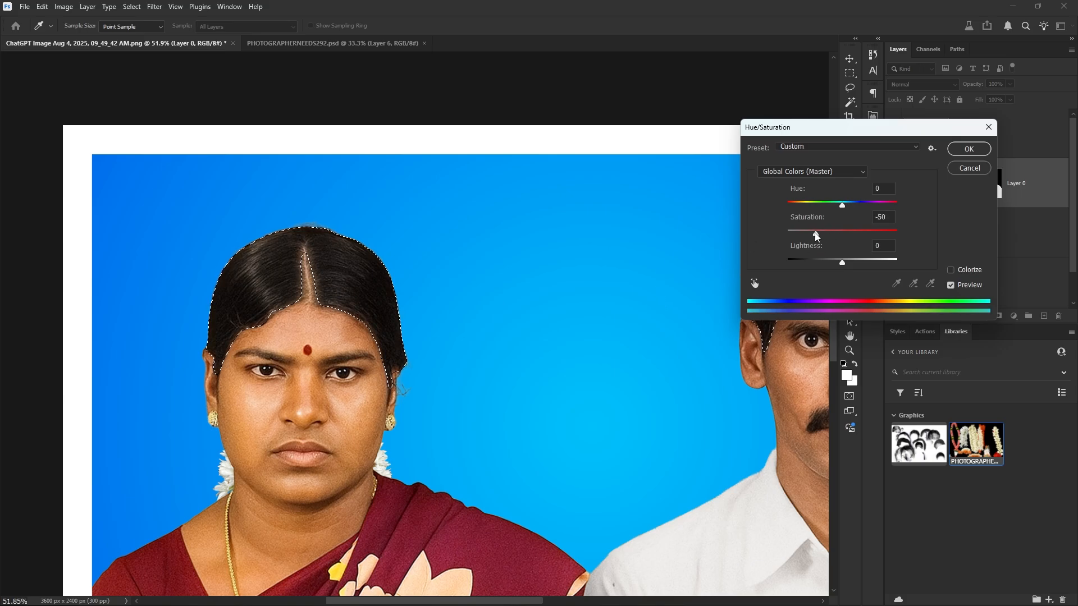
click(969, 149)
key(ctrl+d)
Reselect the hair and raise its Levels black input to 21, then deselect.
scroll(549, 279, down, 2)
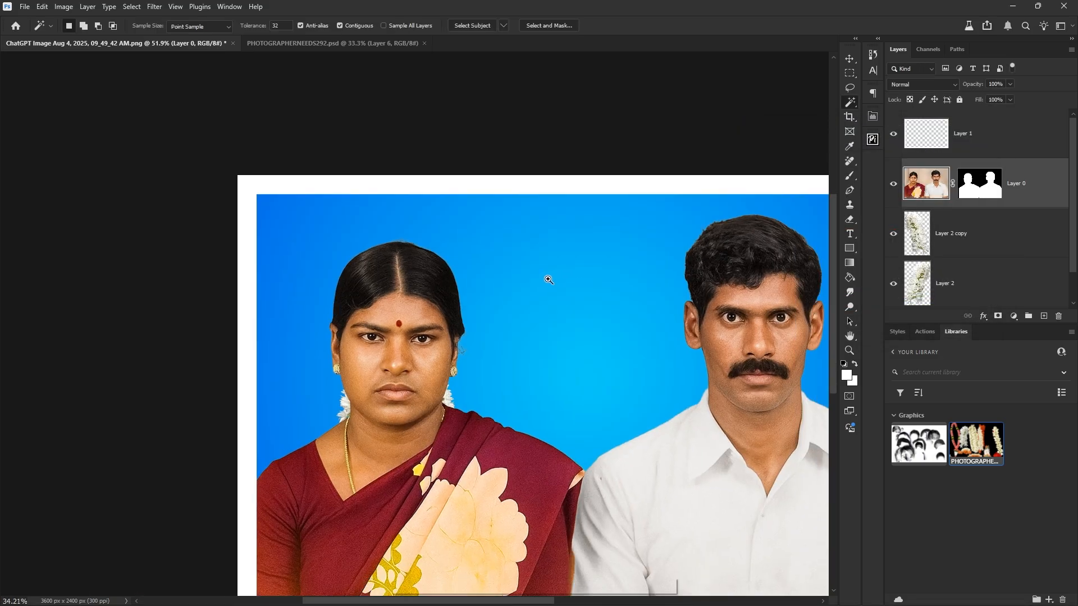
key(ctrl+shift+d)
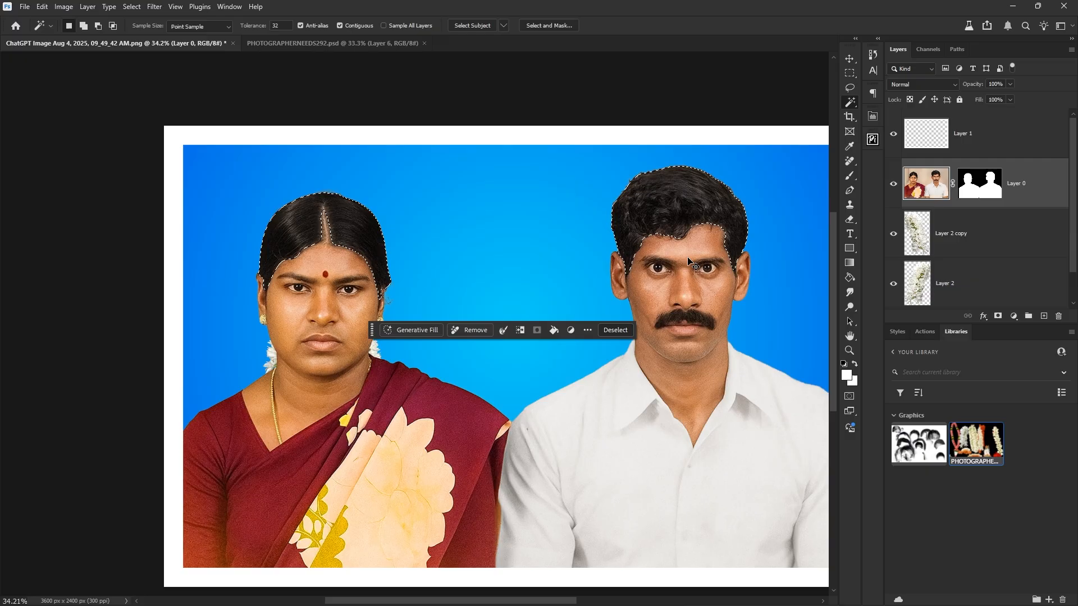
key(ctrl+l)
drag(539, 116, 485, 250)
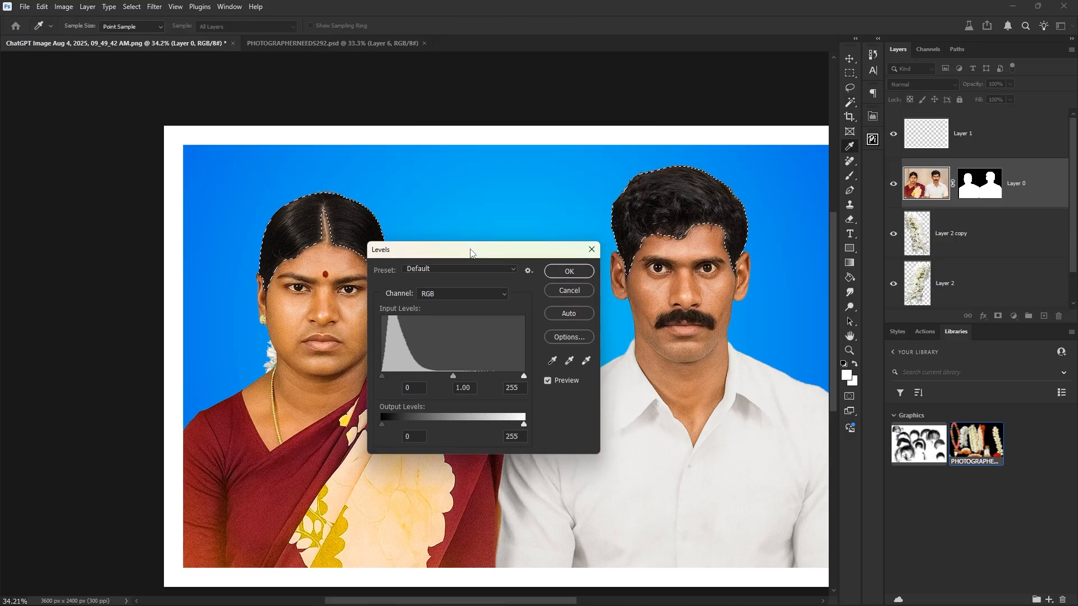
drag(385, 378, 394, 376)
click(558, 275)
key(ctrl+d)
Lasso the fold areas on the woman's left arm, middle arm and saree's right edge.
key(v)
scroll(619, 328, down, 2)
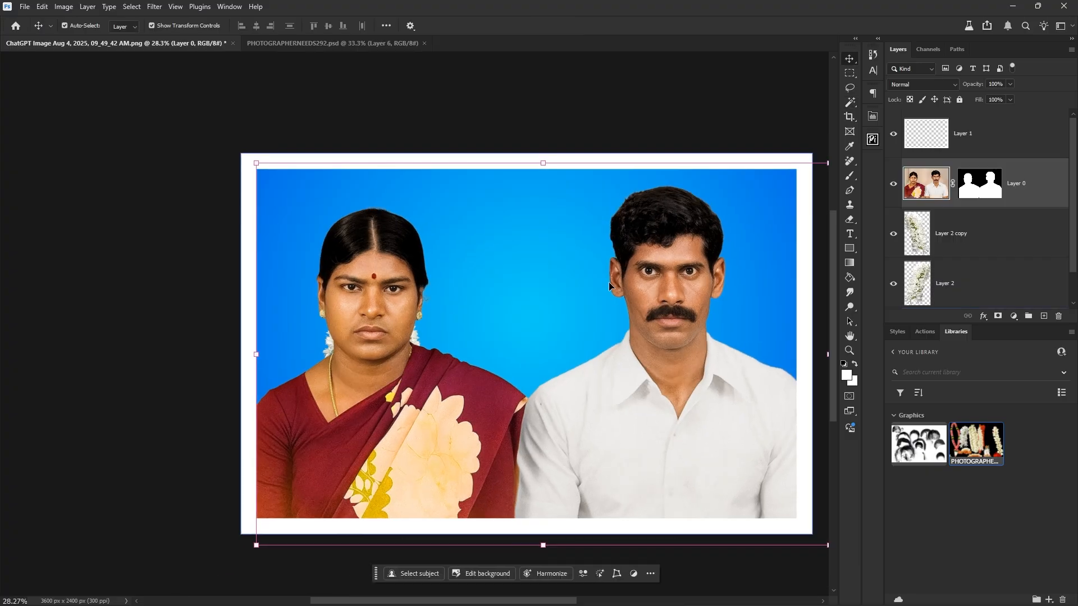
drag(682, 355, 646, 320)
scroll(345, 368, up, 3)
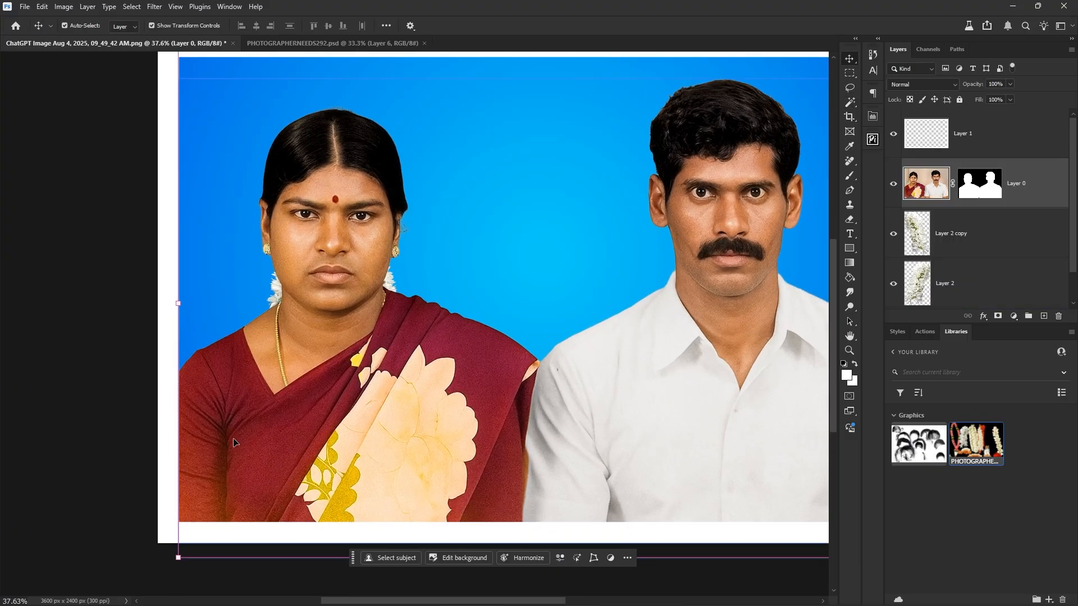
drag(253, 449, 373, 369)
scroll(350, 382, up, 2)
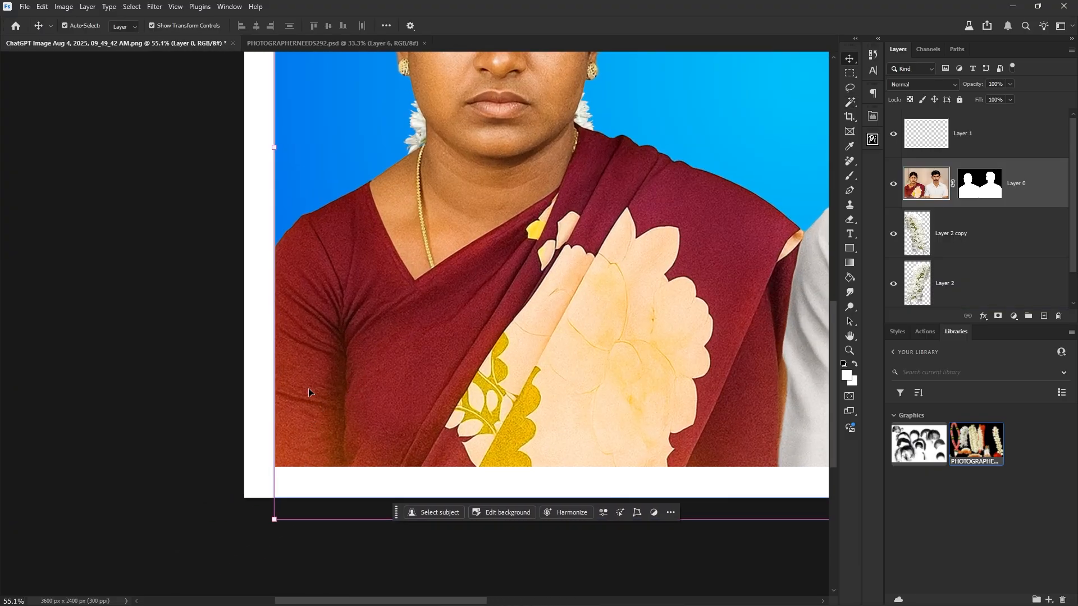
key(l)
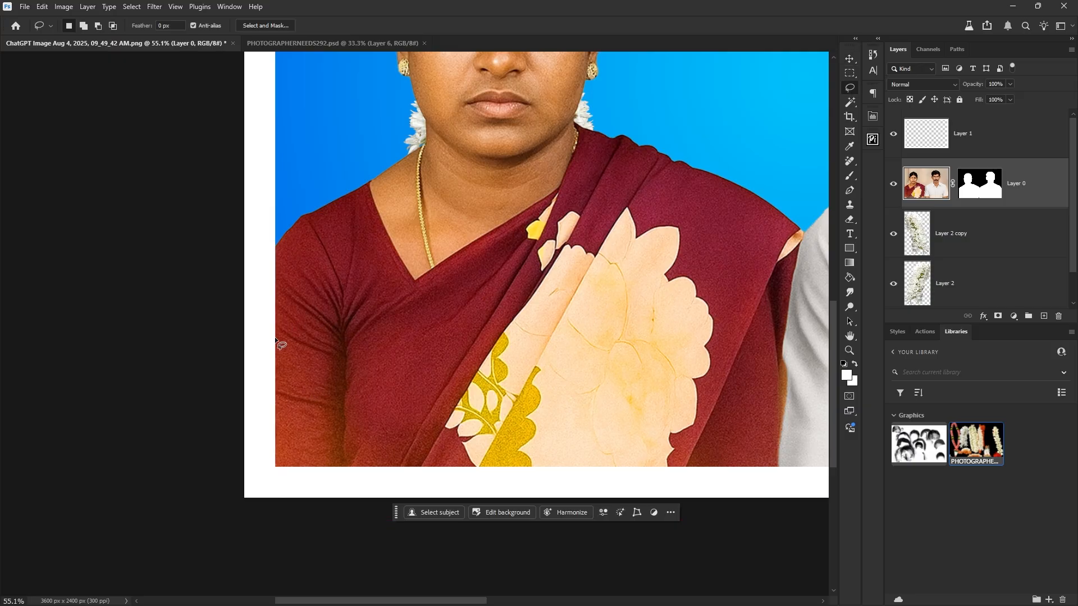
drag(276, 337, 318, 299)
drag(263, 539, 262, 538)
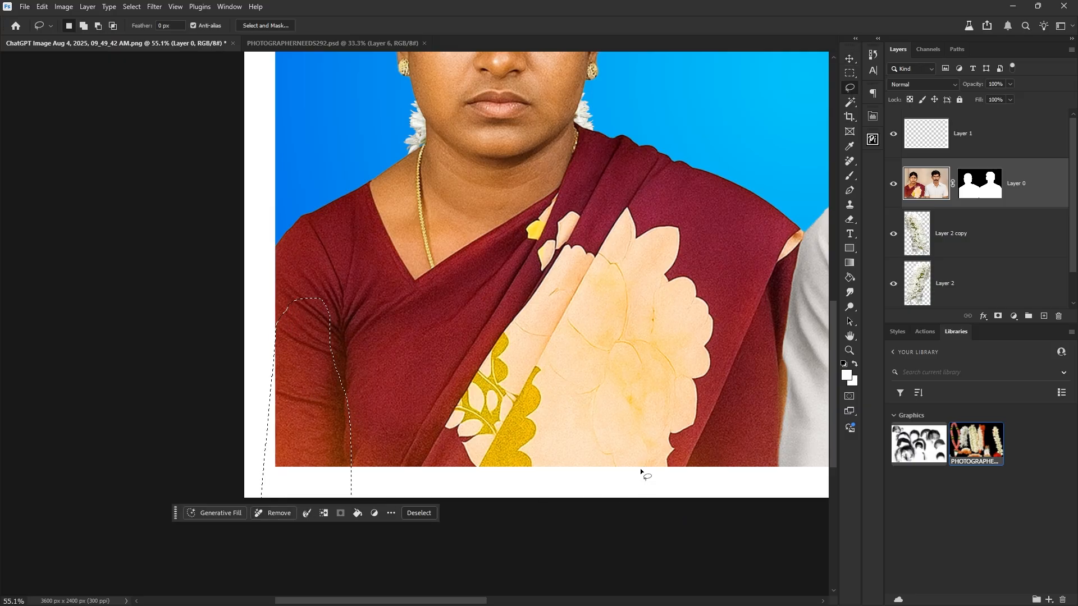
drag(677, 464, 719, 342)
drag(771, 415, 758, 497)
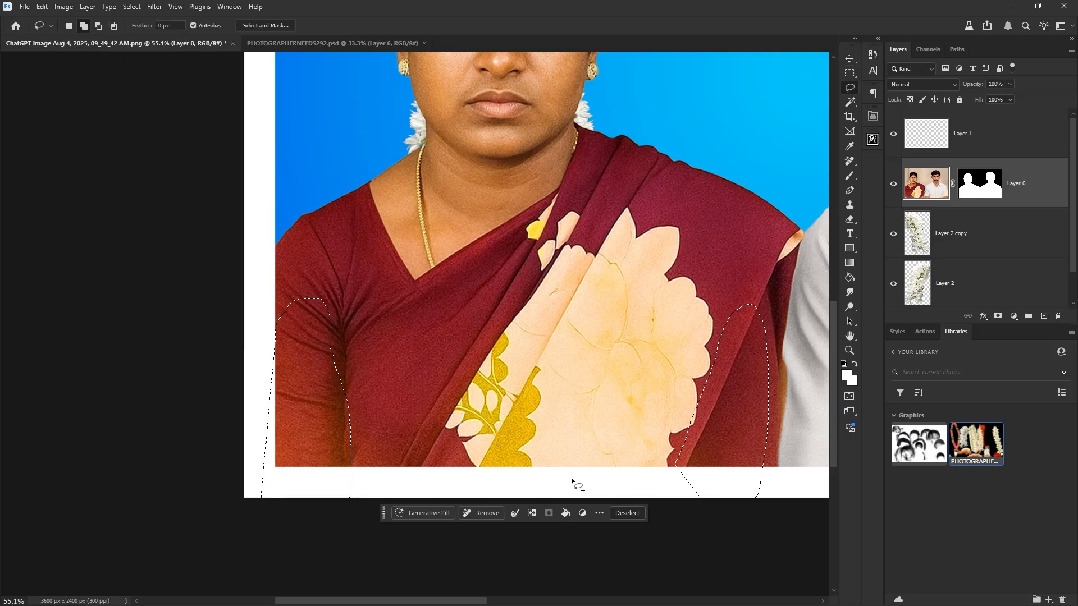
mouse_move(350, 456)
mouse_down()
mouse_move(448, 357)
mouse_move(375, 484)
mouse_up()
Feather the fold selection by 11 pixels.
key(shift+F6)
text(11)
click(586, 300)
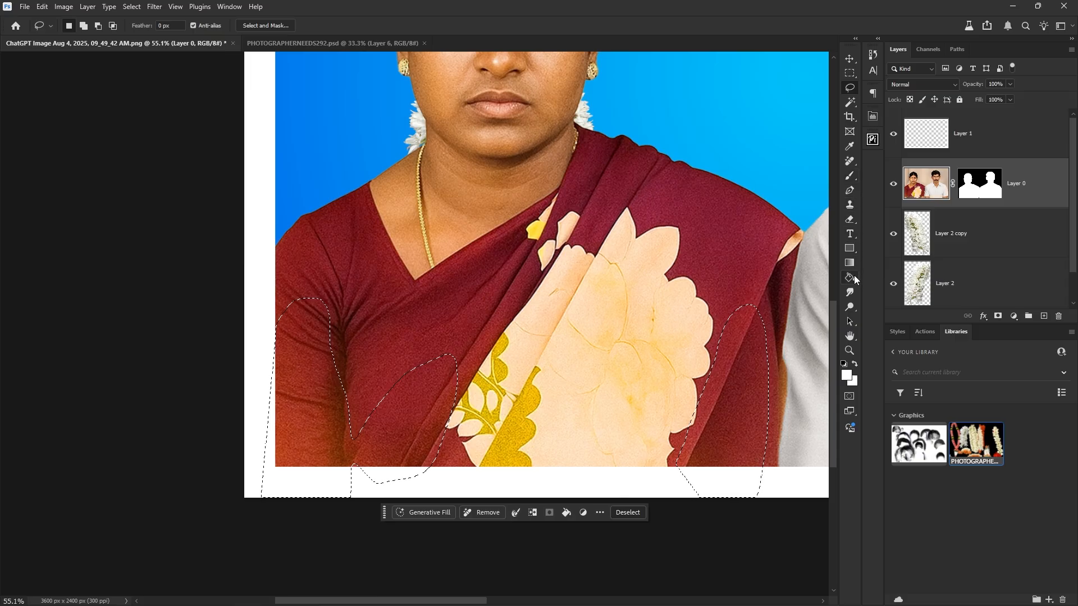
Darken the selected saree and sleeve folds with the Burn tool at 17% exposure, then deselect.
click(851, 292)
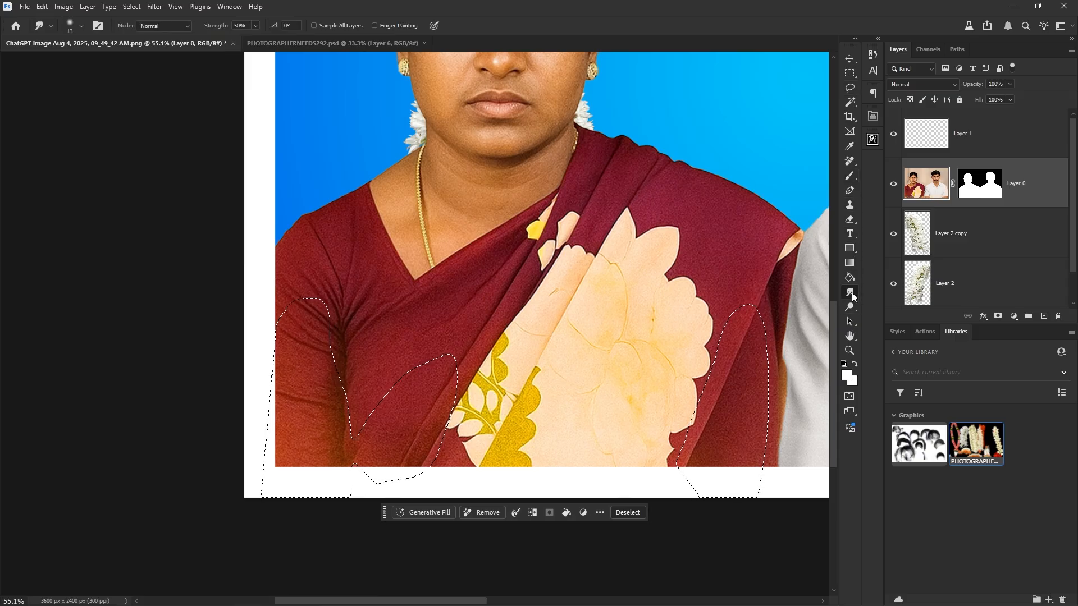
click(850, 307)
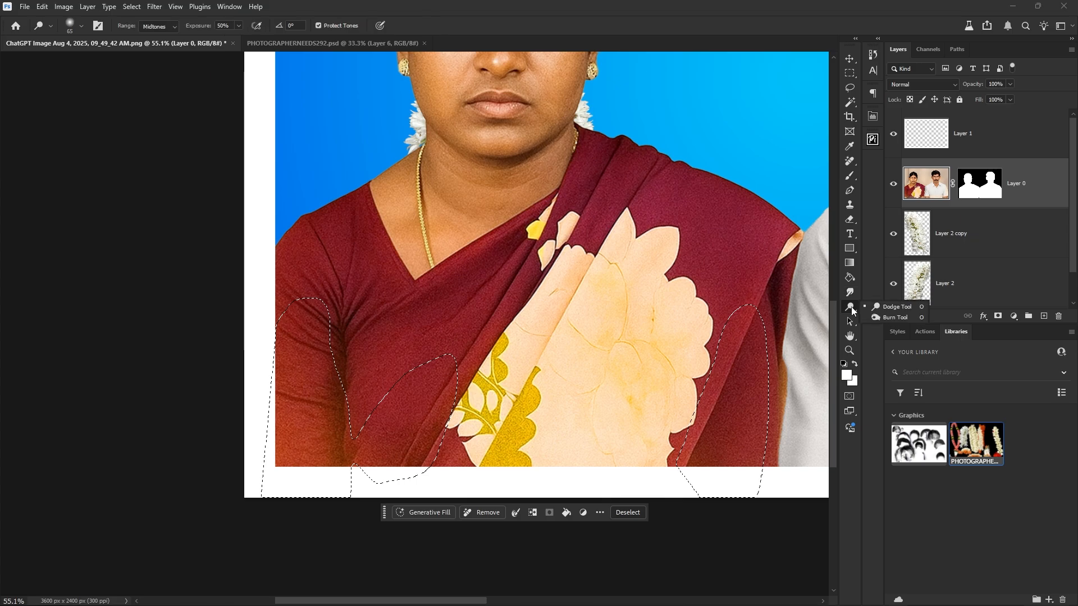
click(895, 318)
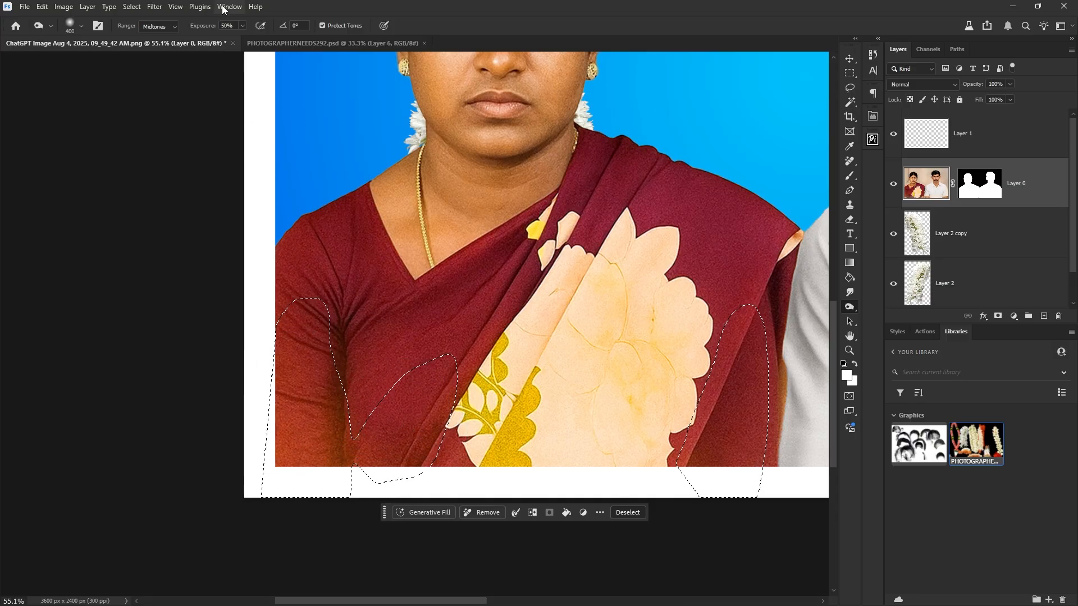
click(244, 27)
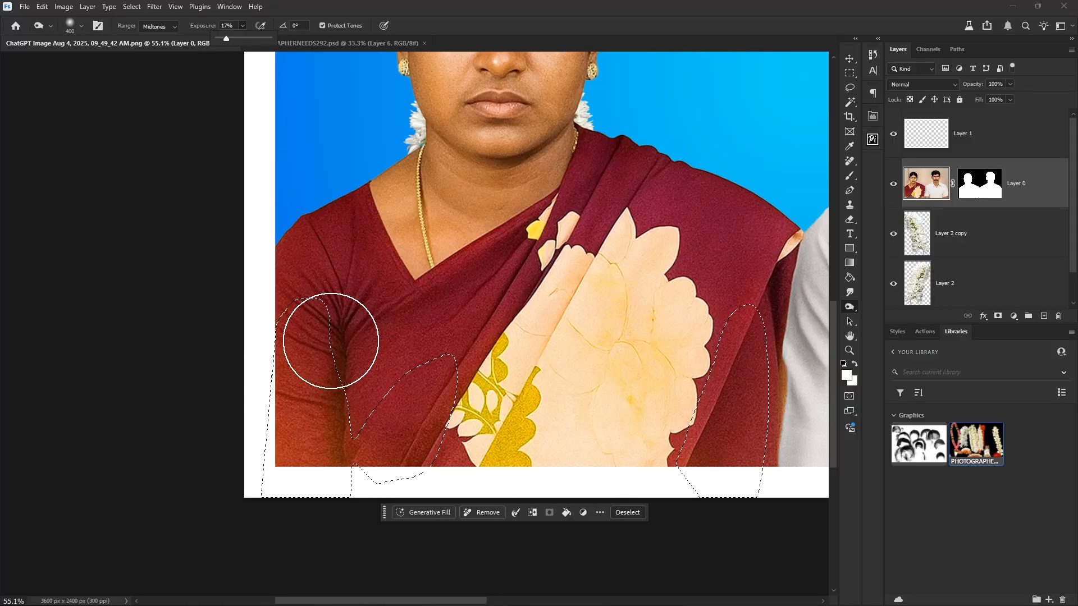
click(314, 368)
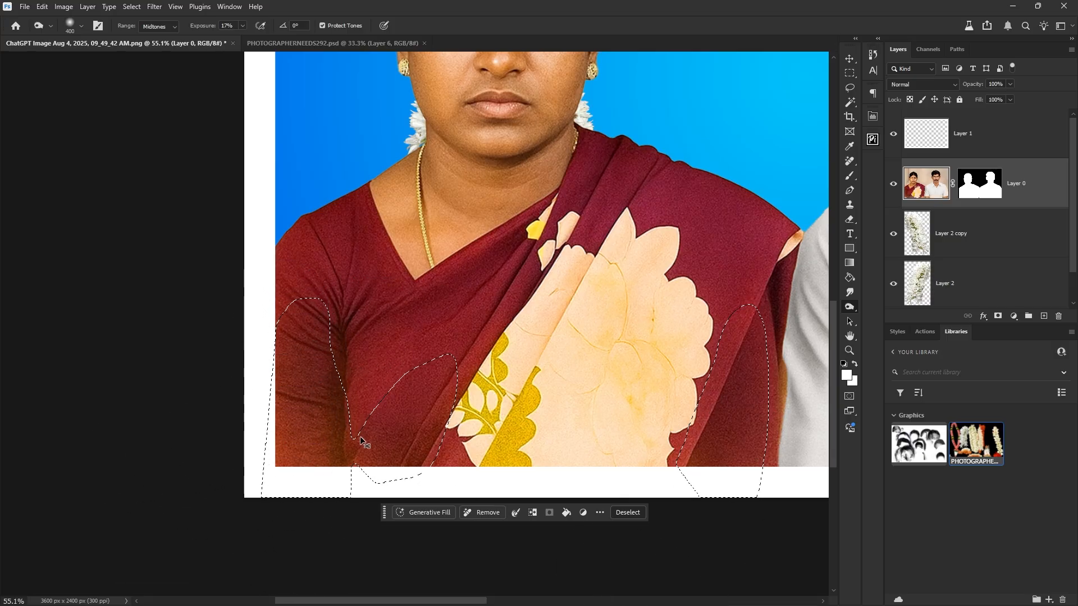
key(ctrl+d)
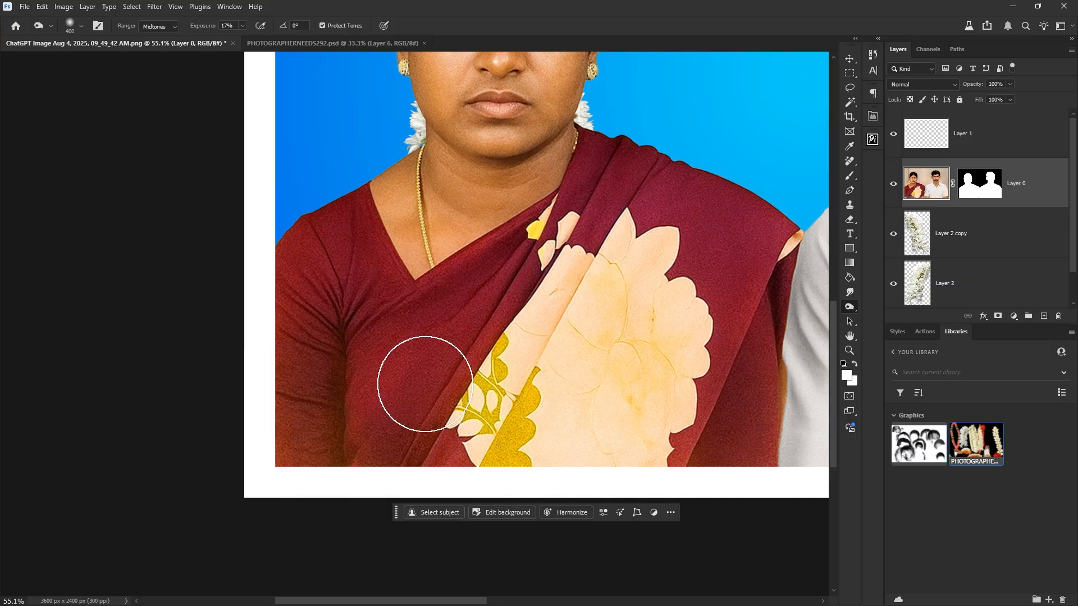
drag(511, 358, 419, 453)
scroll(584, 517, down, 2)
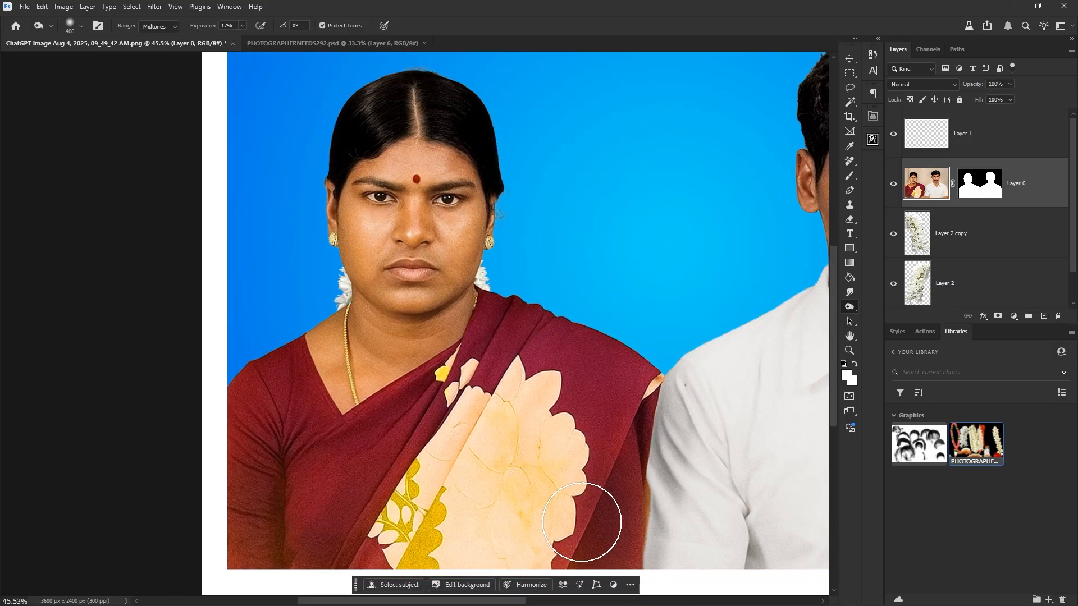
scroll(570, 293, down, 2)
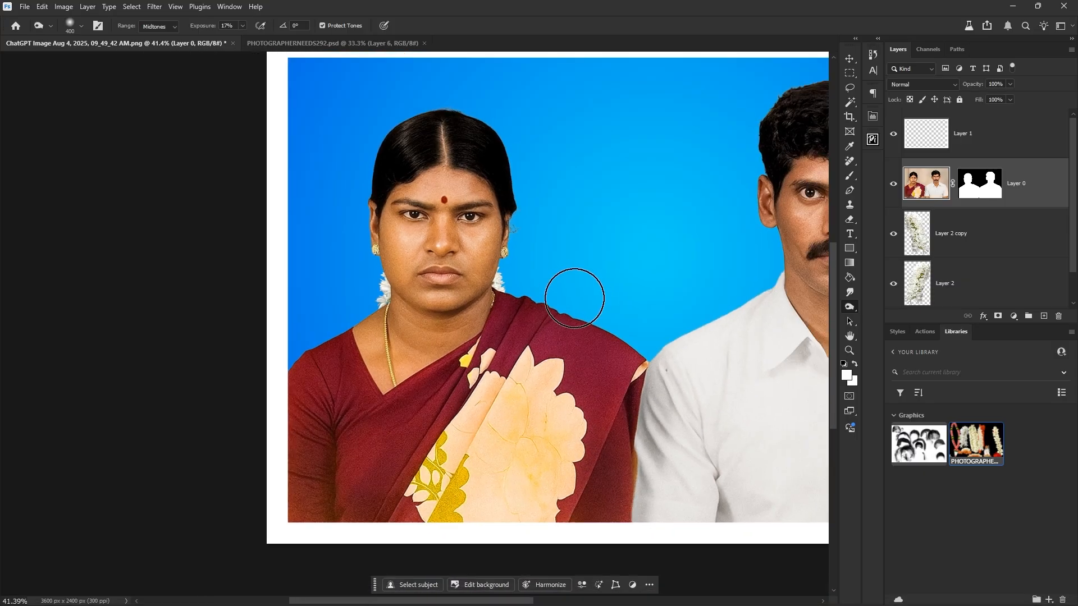
key(v)
key(Tab)
scroll(589, 405, down, 1)
drag(731, 437, 699, 425)
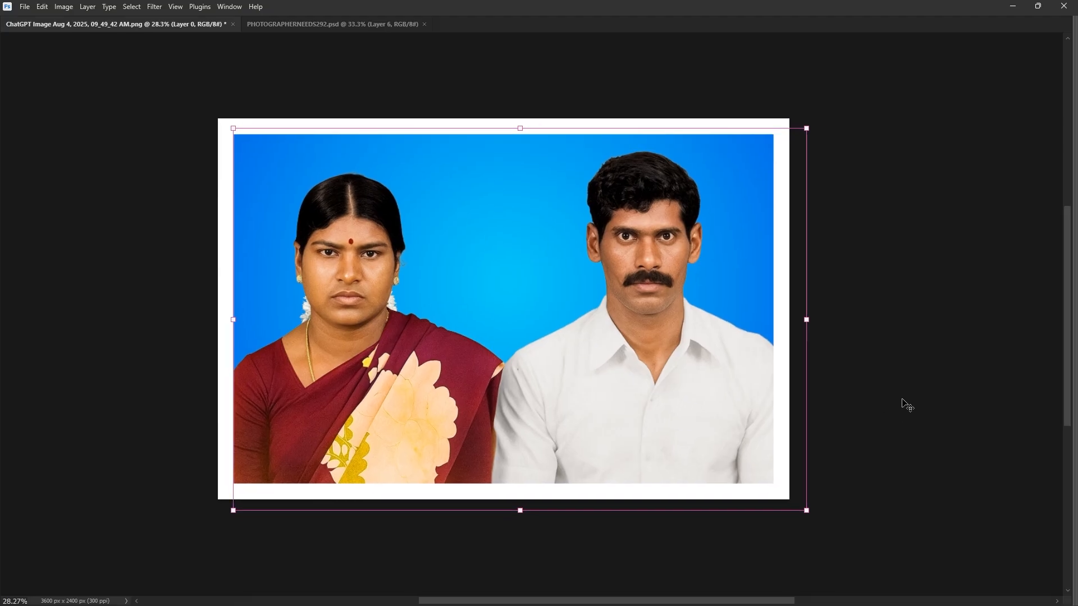
scroll(903, 401, up, 2)
key(Tab)
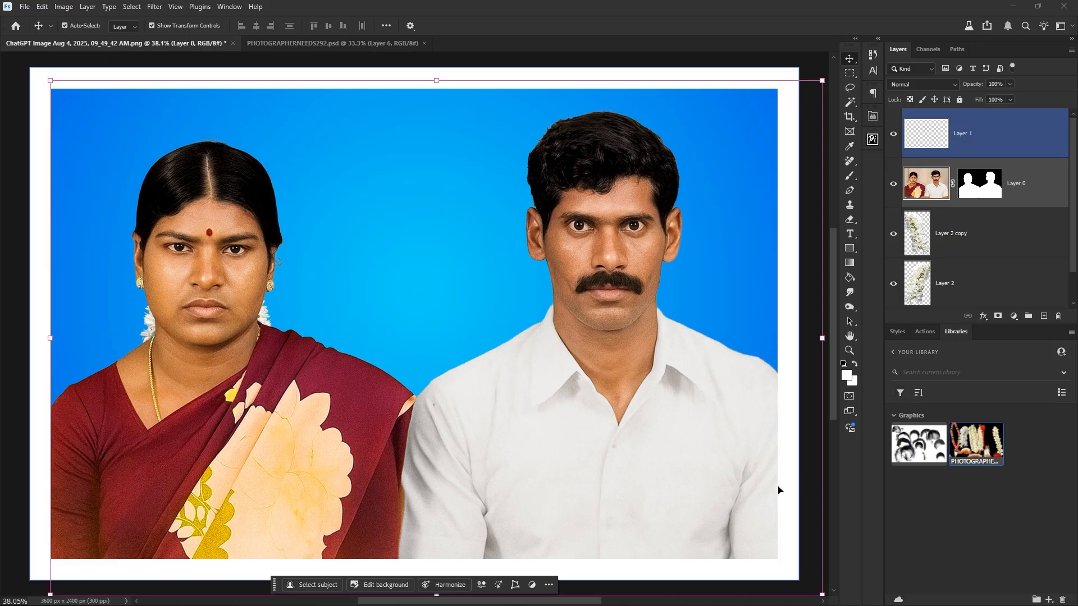
Magic Wand-select the man's white shirt on Layer 0, trying and cancelling a Curves adjustment.
click(773, 466)
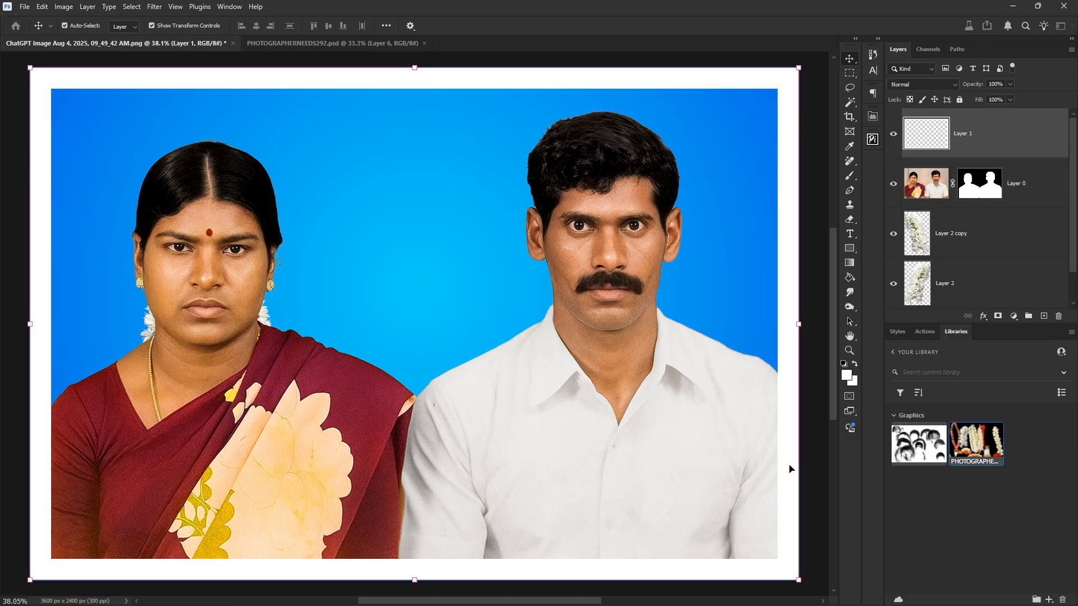
drag(656, 490, 623, 472)
key(w)
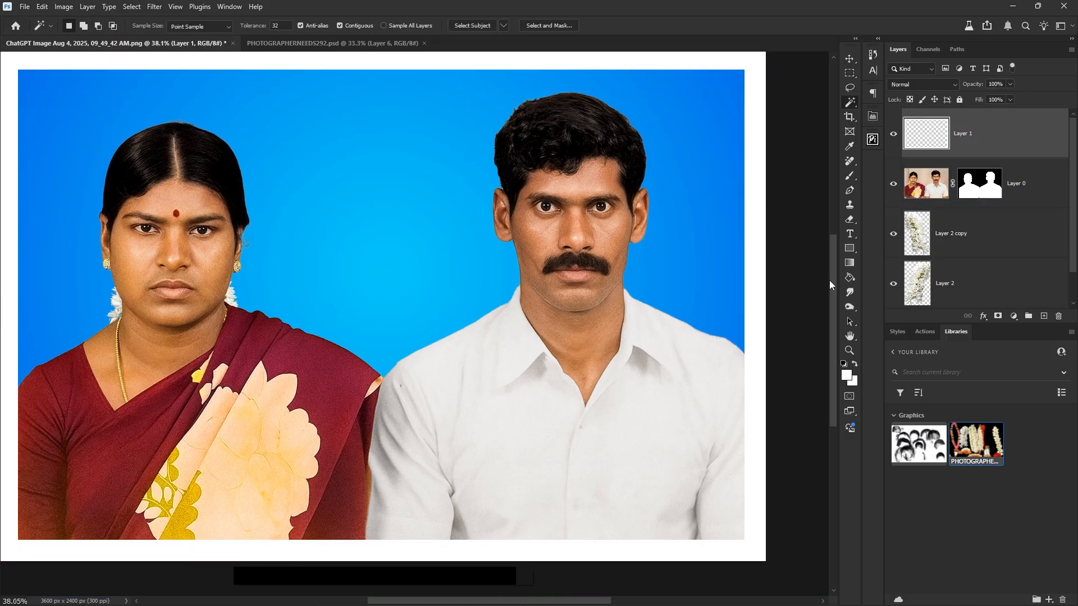
click(934, 193)
click(689, 443)
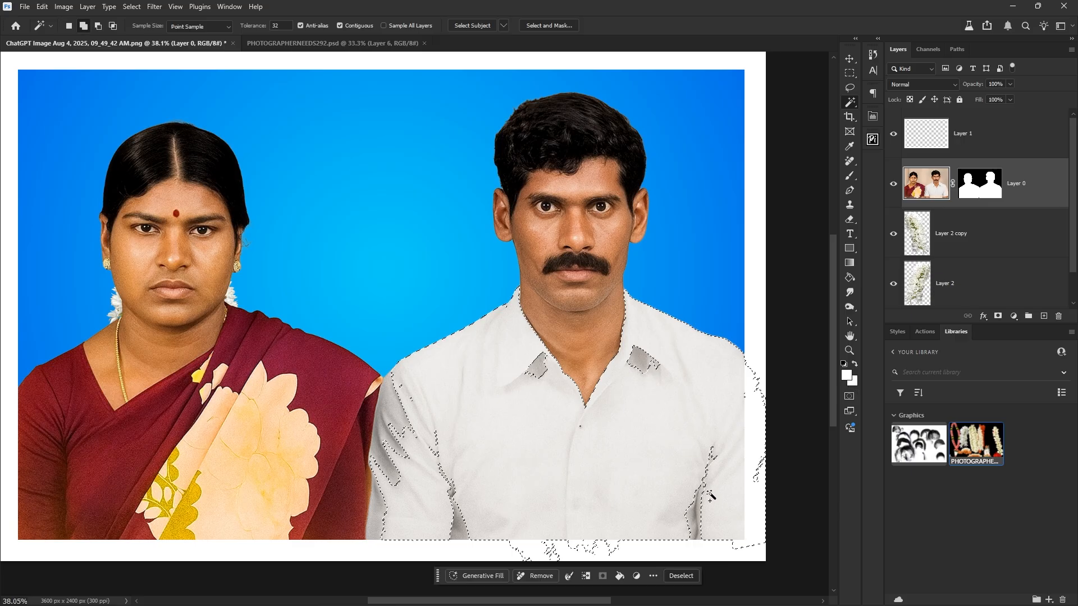
key(ctrl+m)
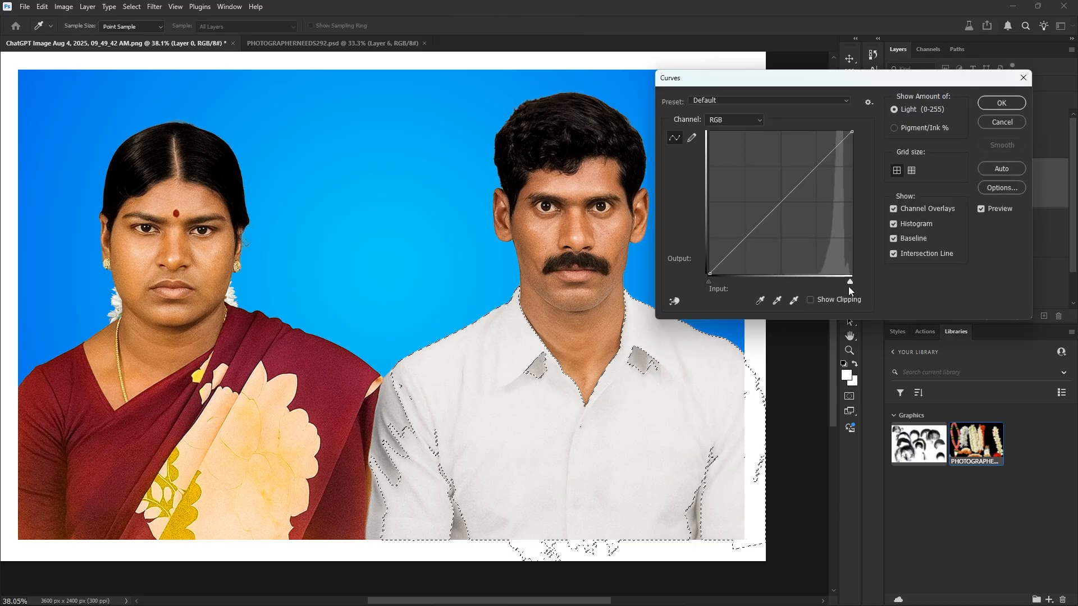
drag(850, 282, 846, 284)
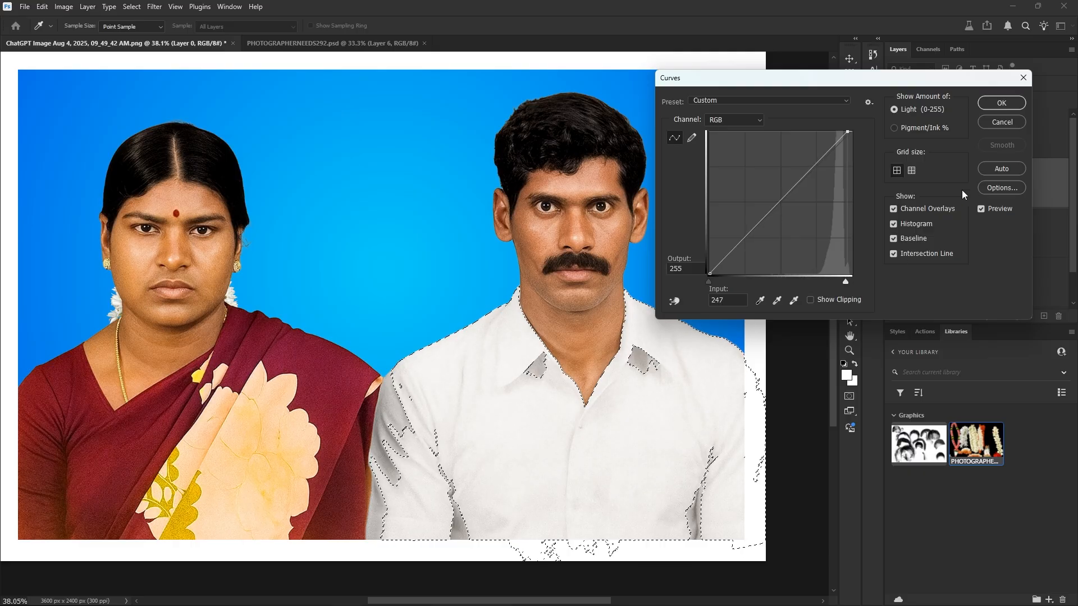
click(990, 121)
Feather the shirt selection 11 px and brighten it with Curves mapping input 242 to 255.
key(shift+F6)
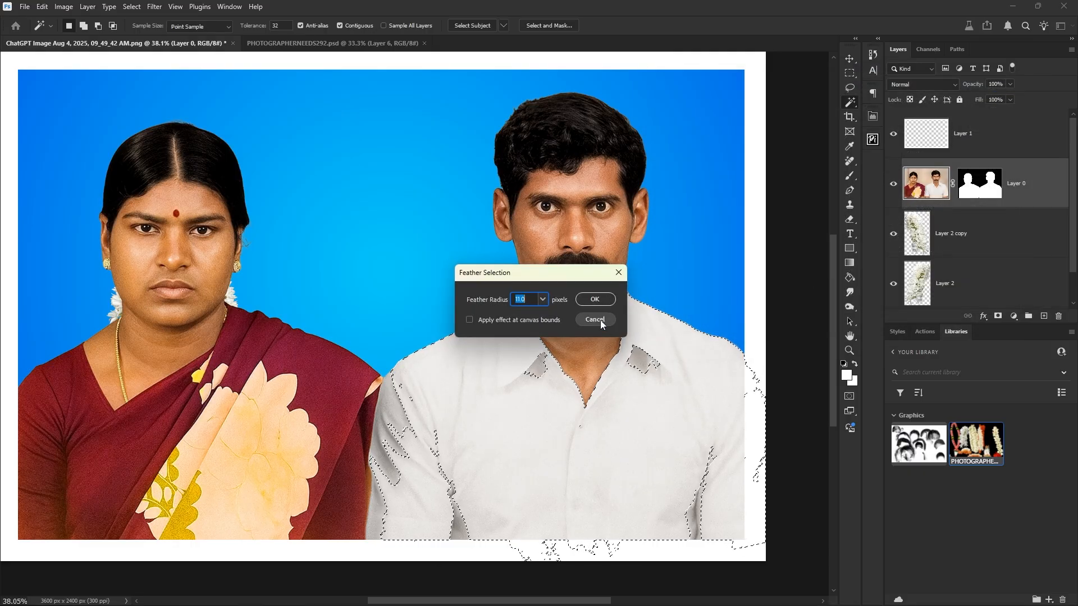
click(596, 299)
key(ctrl+m)
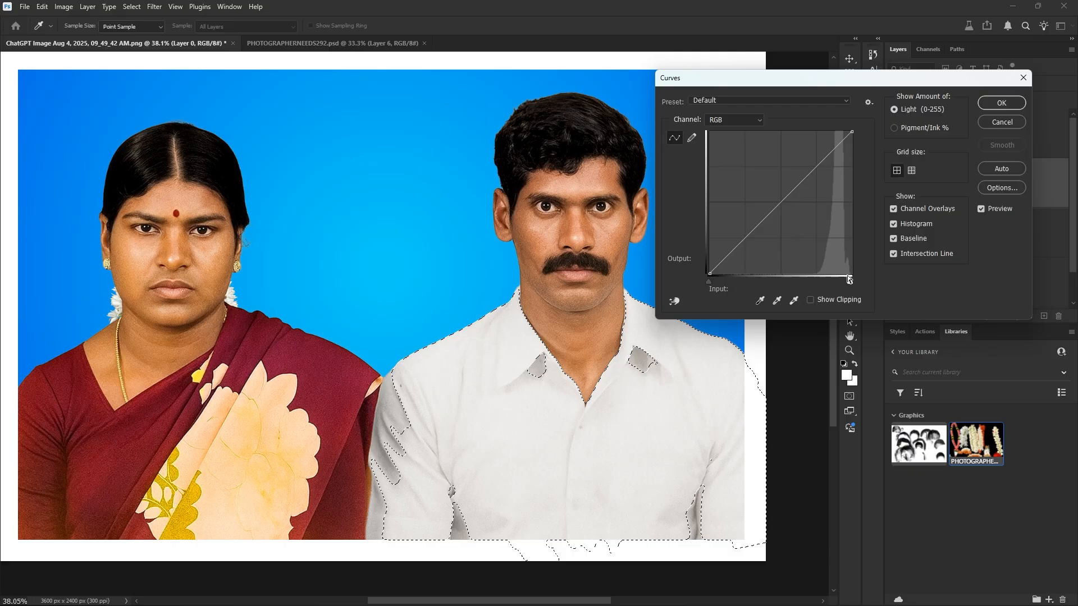
drag(850, 283, 844, 284)
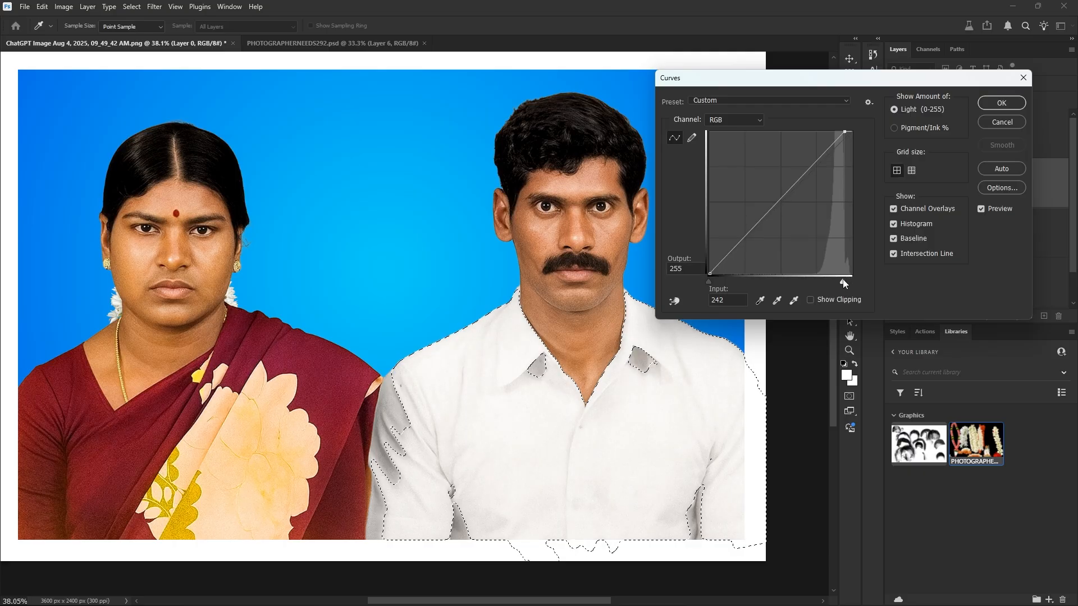
click(984, 107)
key(ctrl+d)
Fit the whole image on screen and return to the Move tool with no layer active.
key(ctrl+0)
key(v)
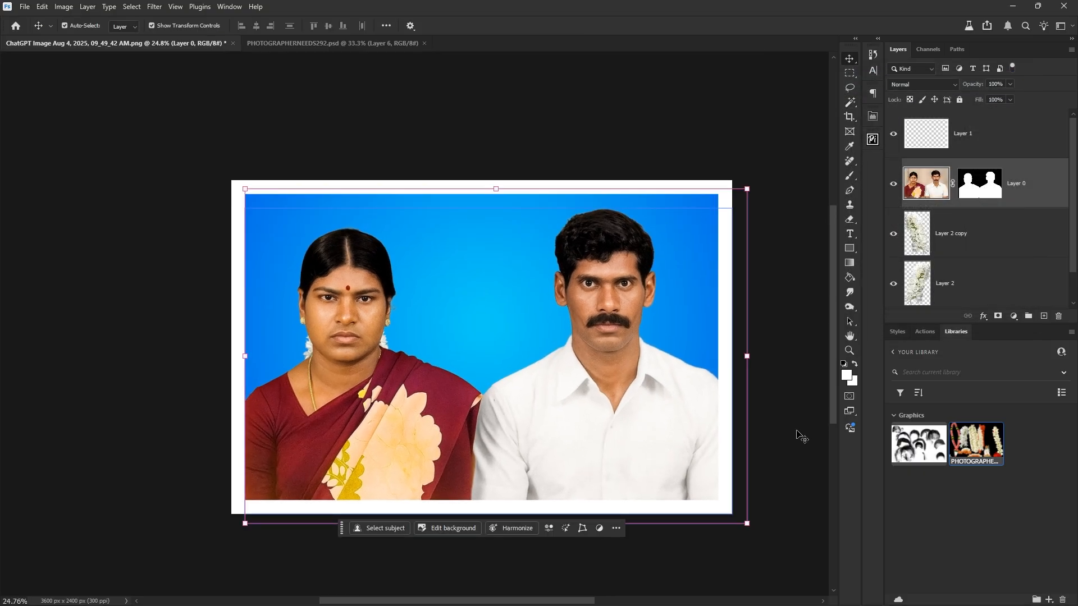
click(806, 411)
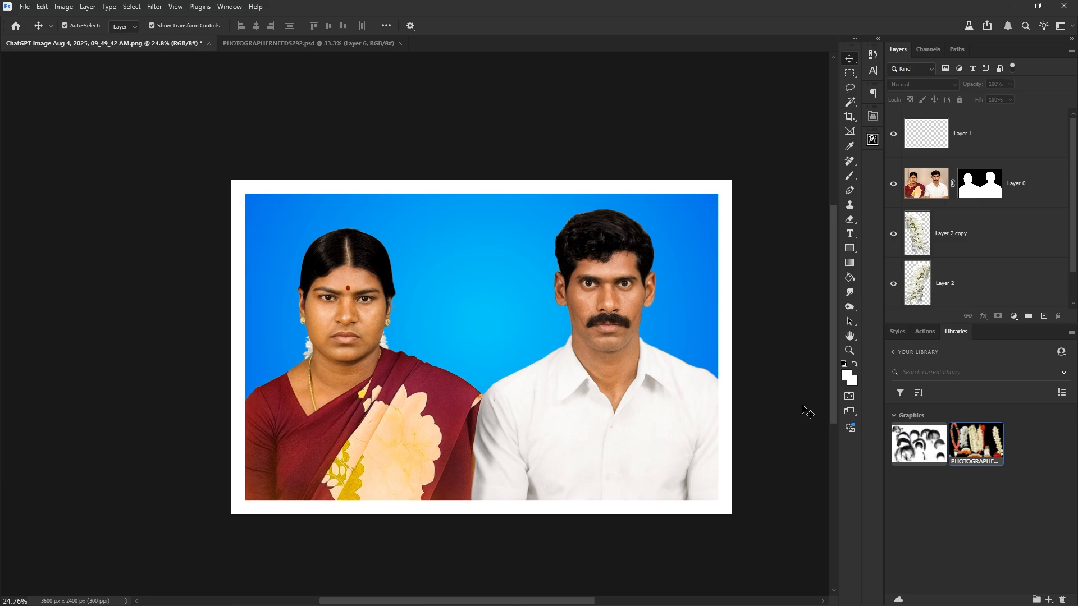